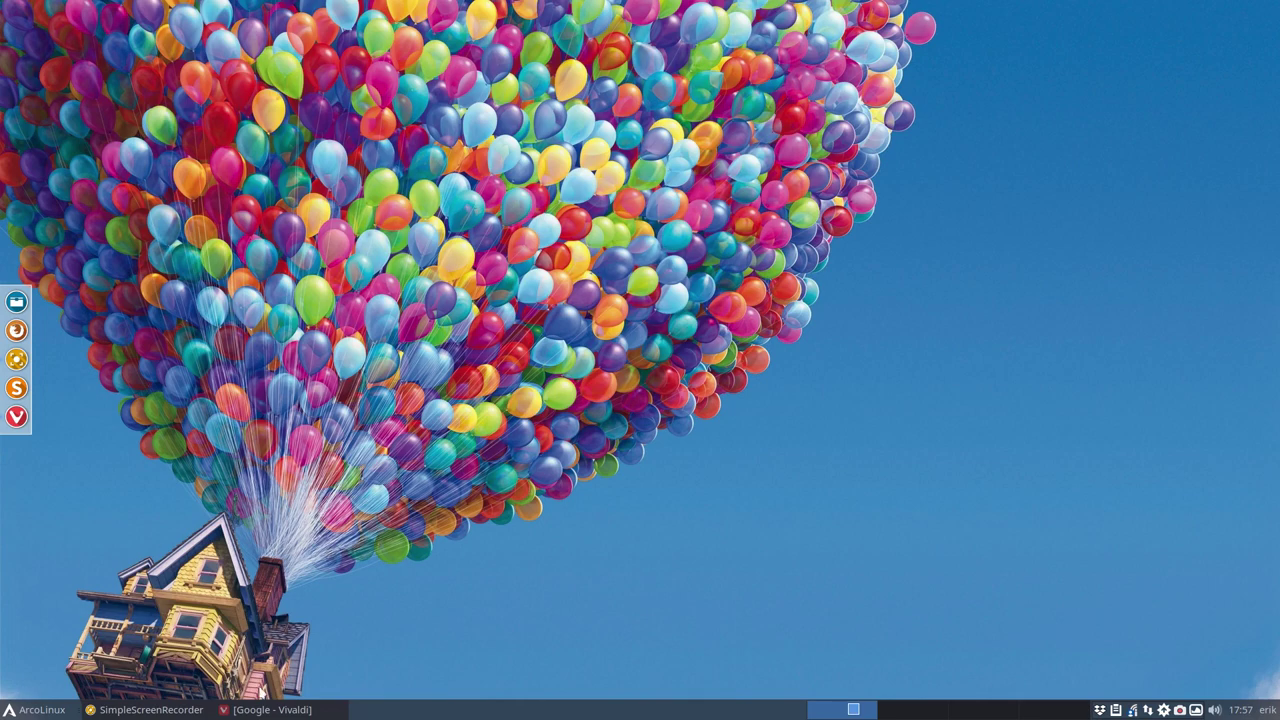
Switch to the Vivaldi browser and search Google for the theme developer's Arc Colora work on GitHub.
click(265, 713)
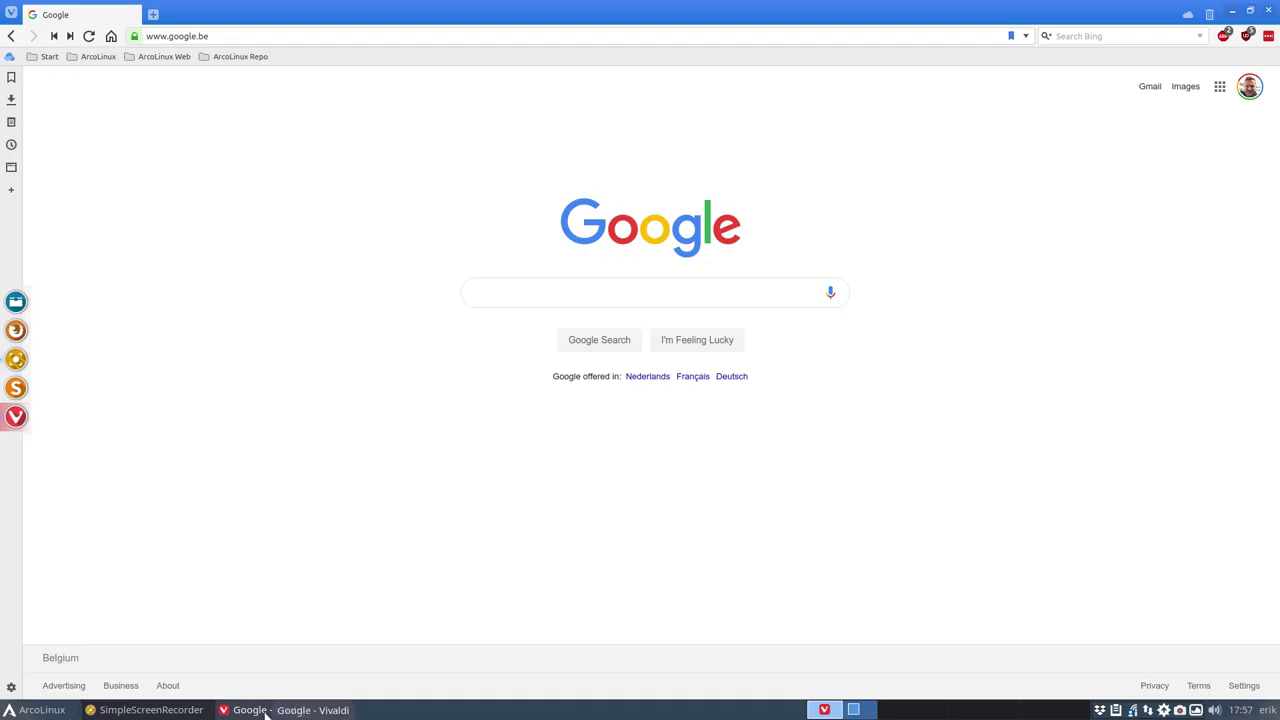
click(495, 284)
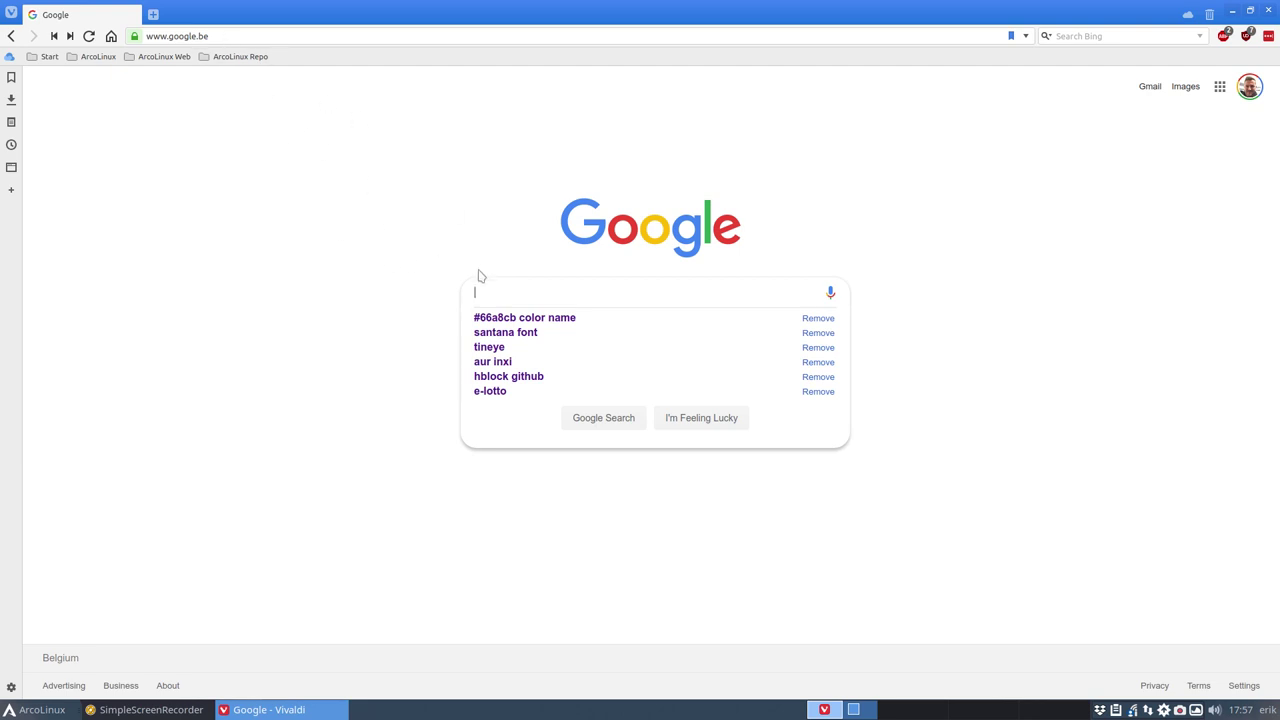
text(github erik dubosi)
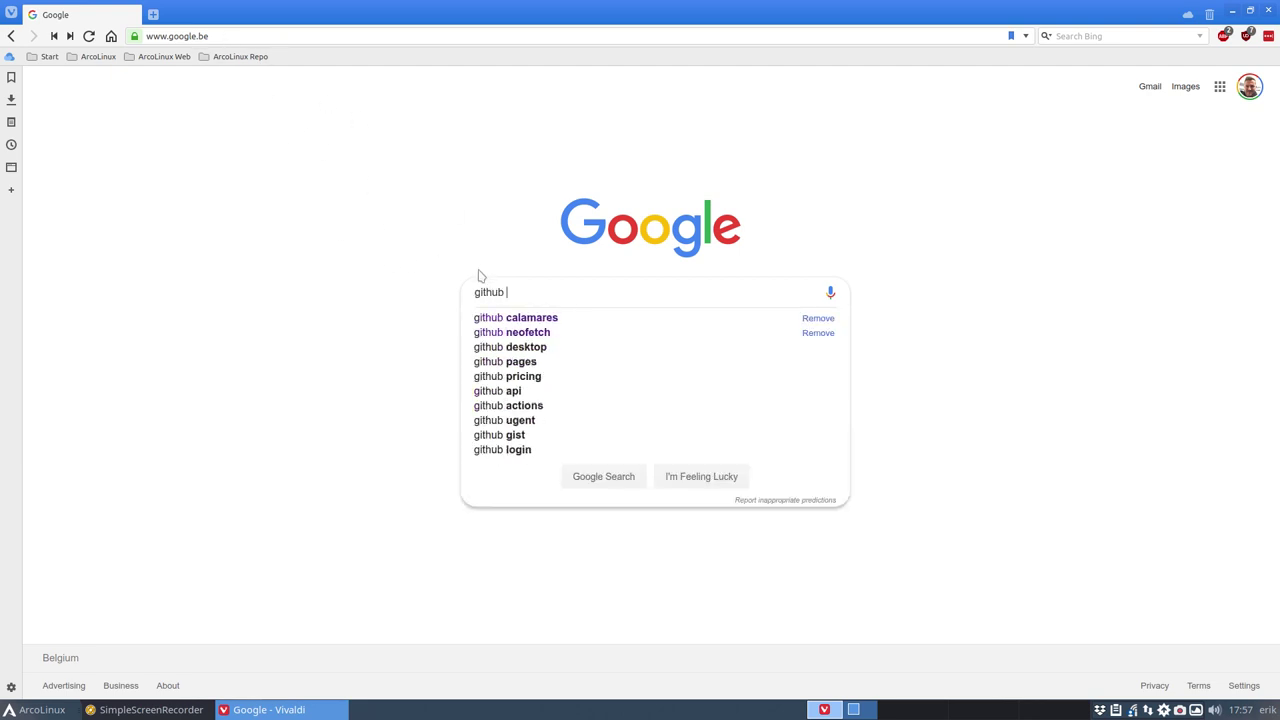
key(BackSpace)
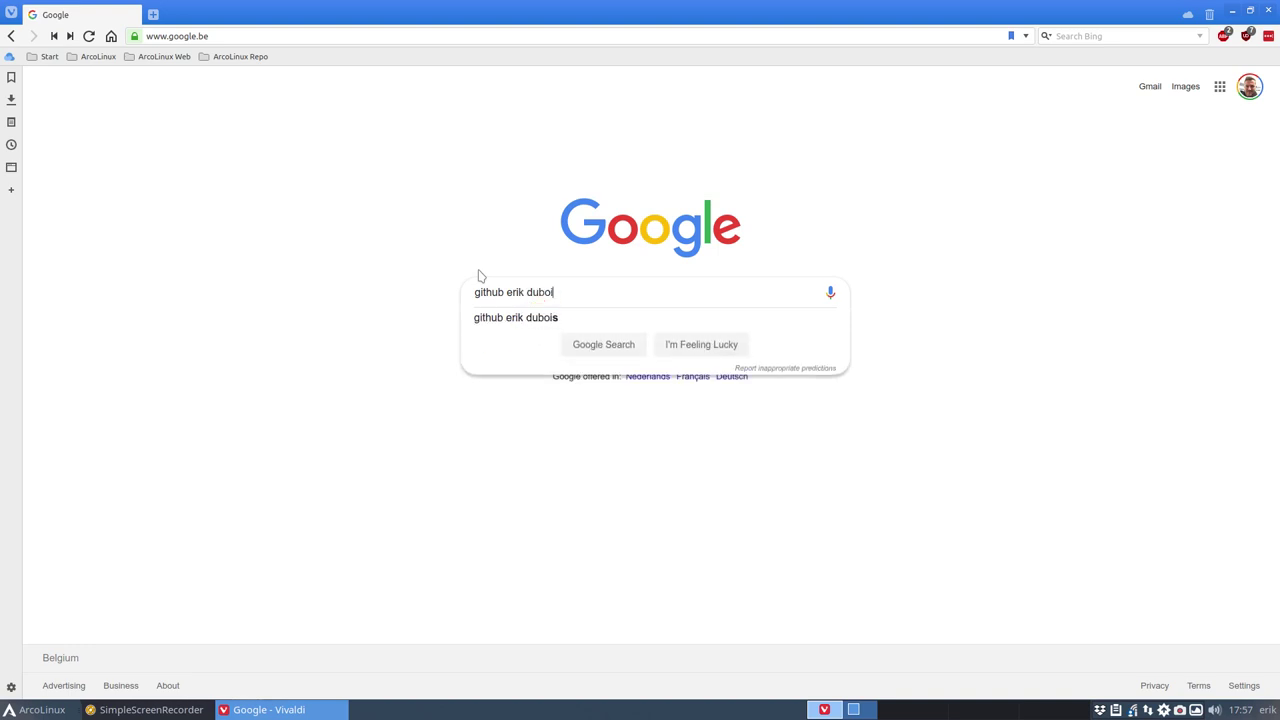
text(s arc )
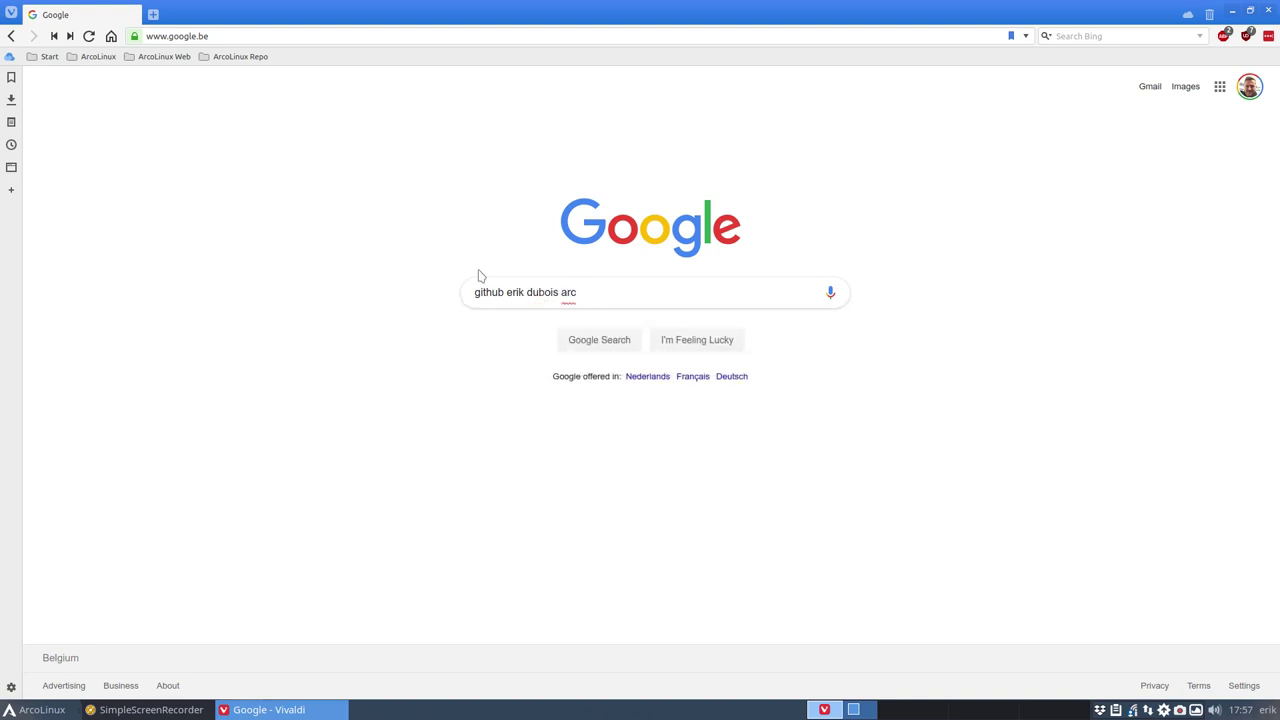
text(colora)
key(Return)
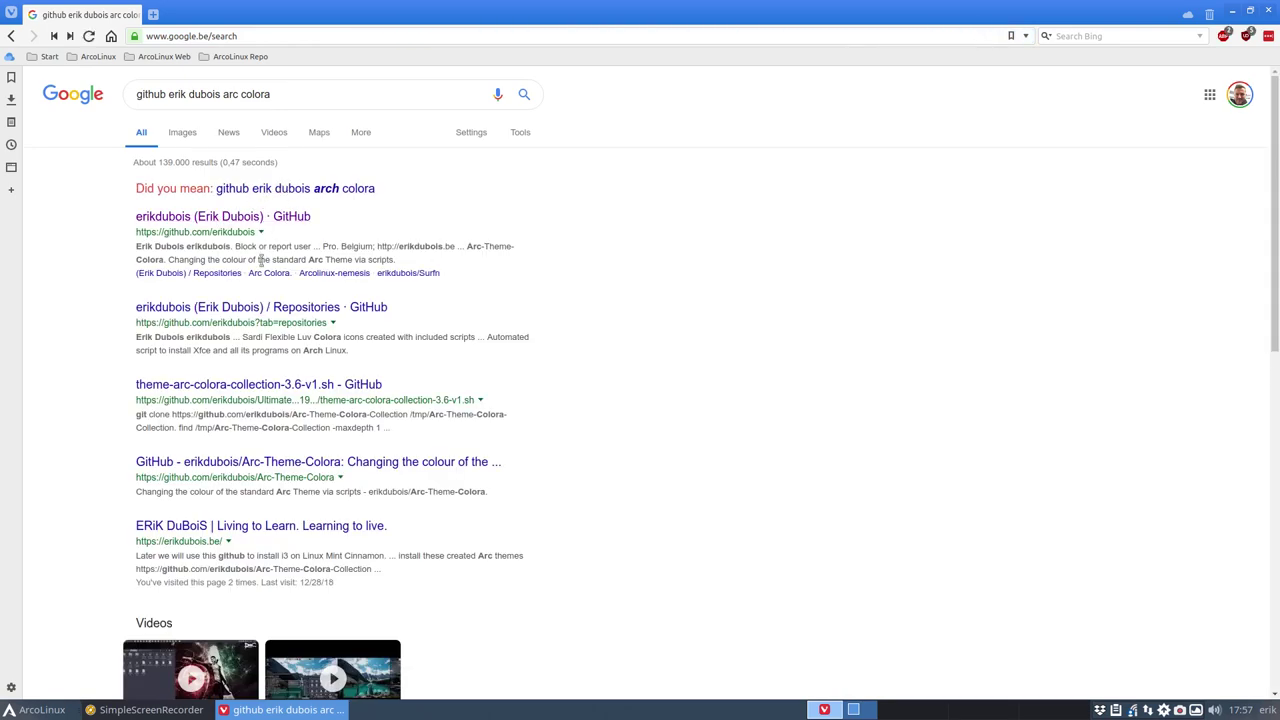
Open the developer's GitHub repositories and download the ArcoLinux-Arc-Themes repository as a ZIP.
click(310, 308)
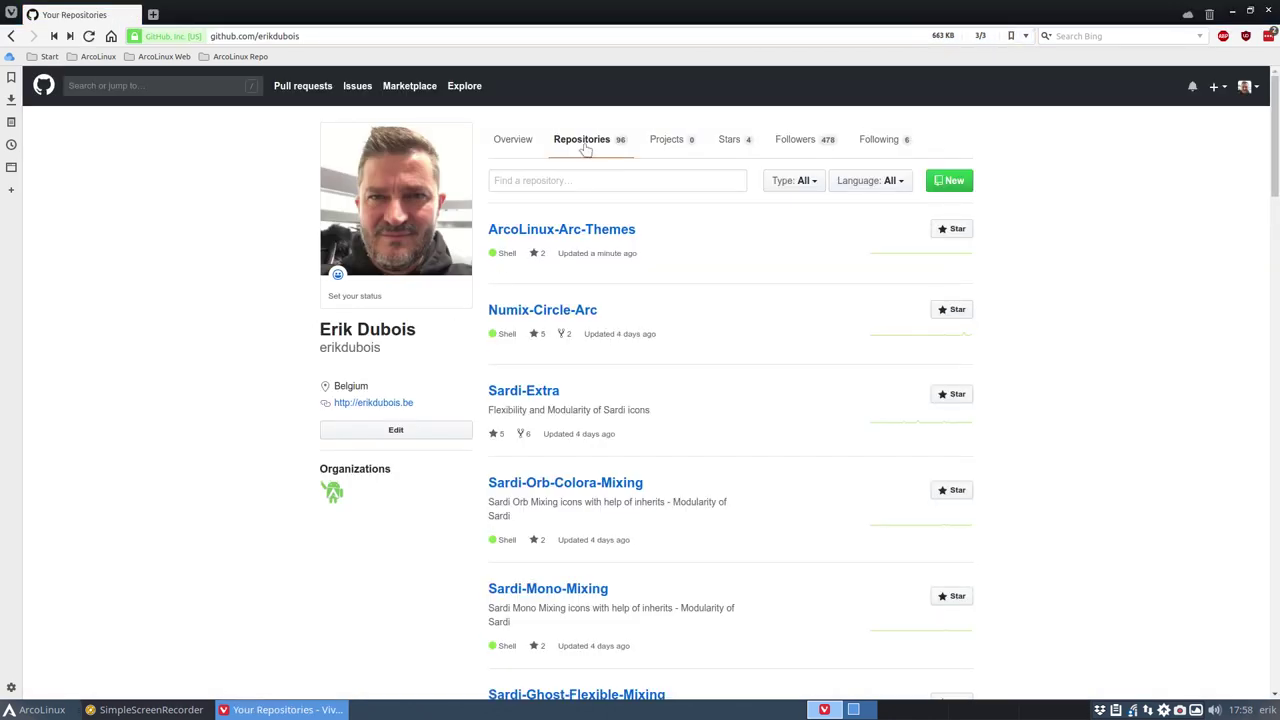
click(560, 231)
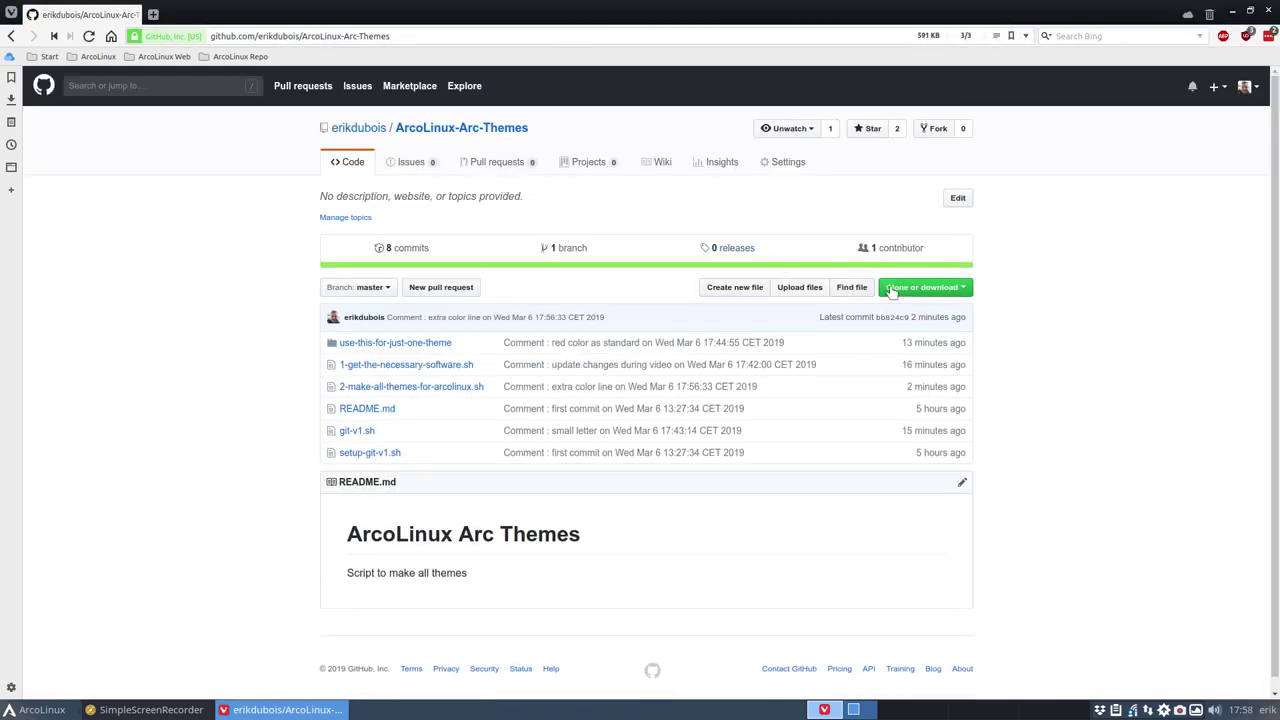
click(916, 289)
click(890, 398)
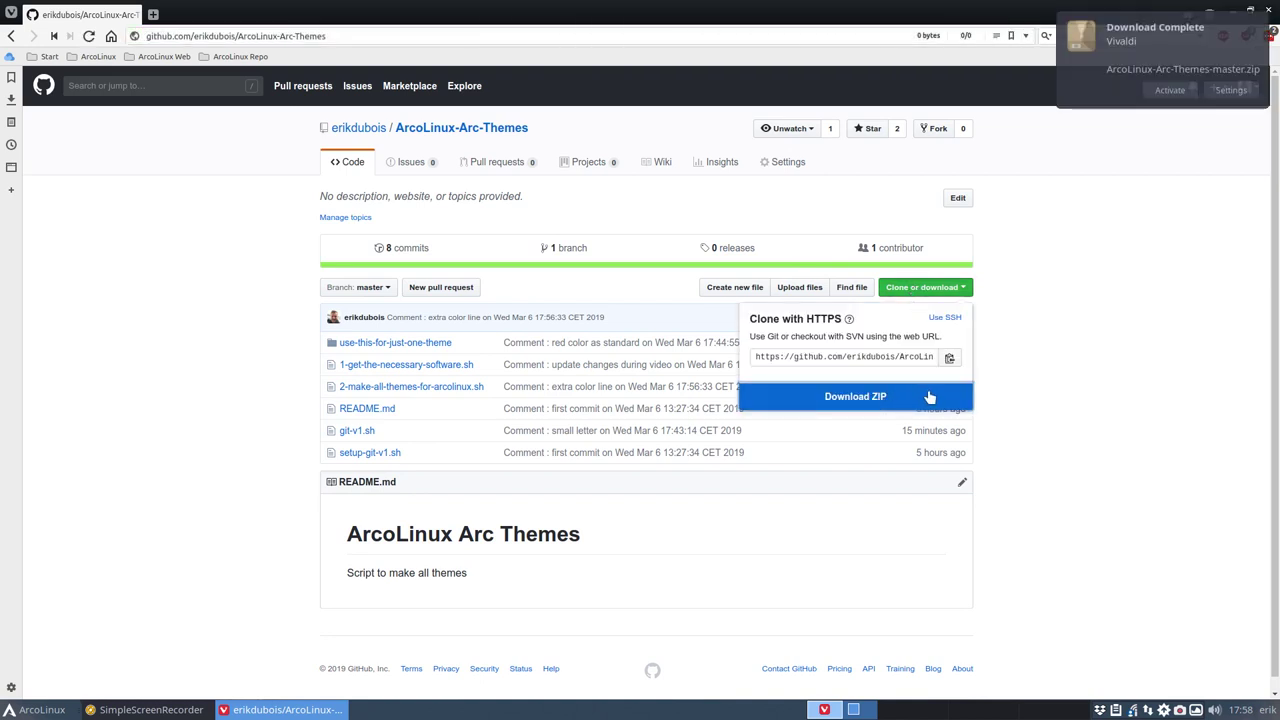
click(1144, 51)
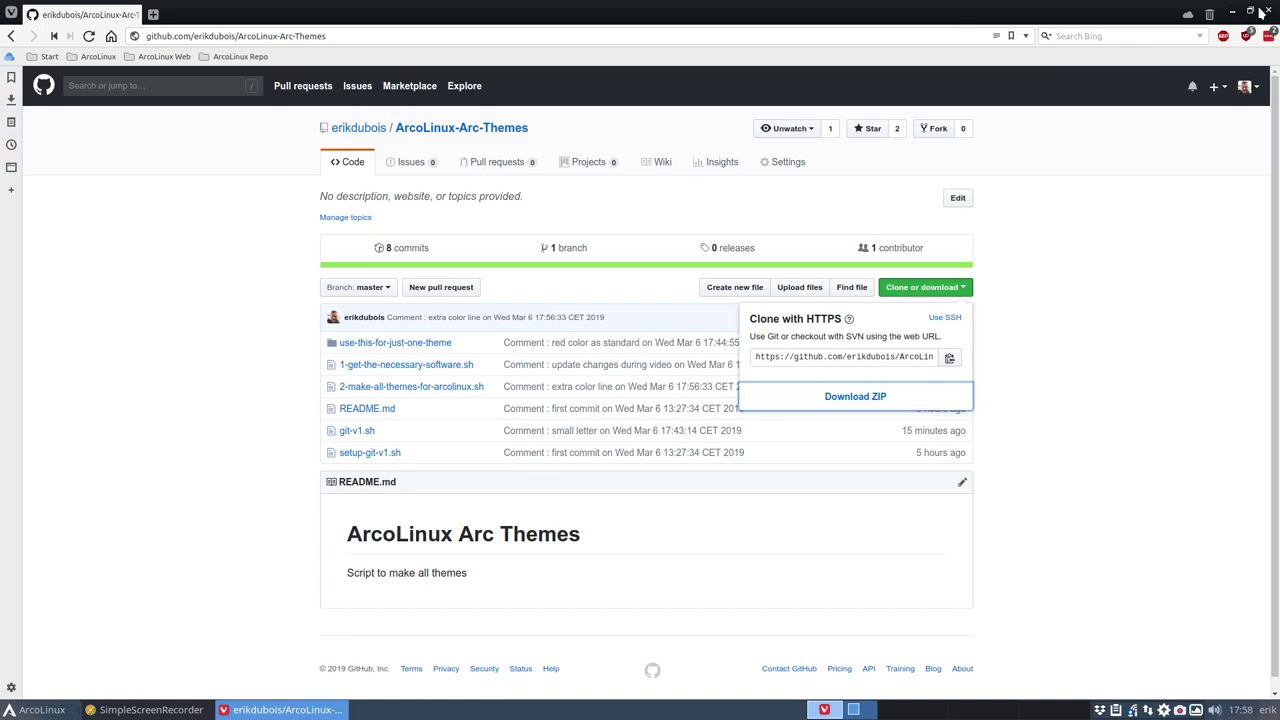
Minimize the browser and, in the file manager, move ArcoLinux-Arc-Themes-master.zip from Downloads to the Desktop folder.
click(1236, 12)
right_click(362, 220)
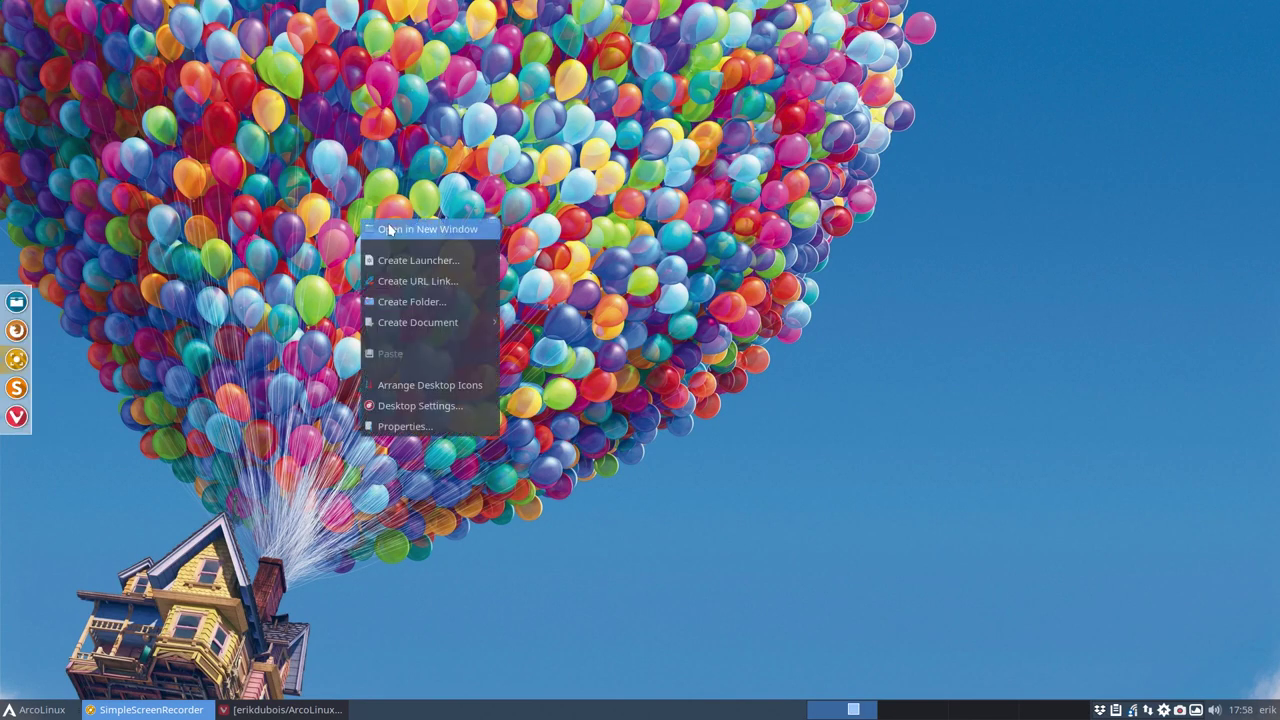
click(390, 230)
click(135, 200)
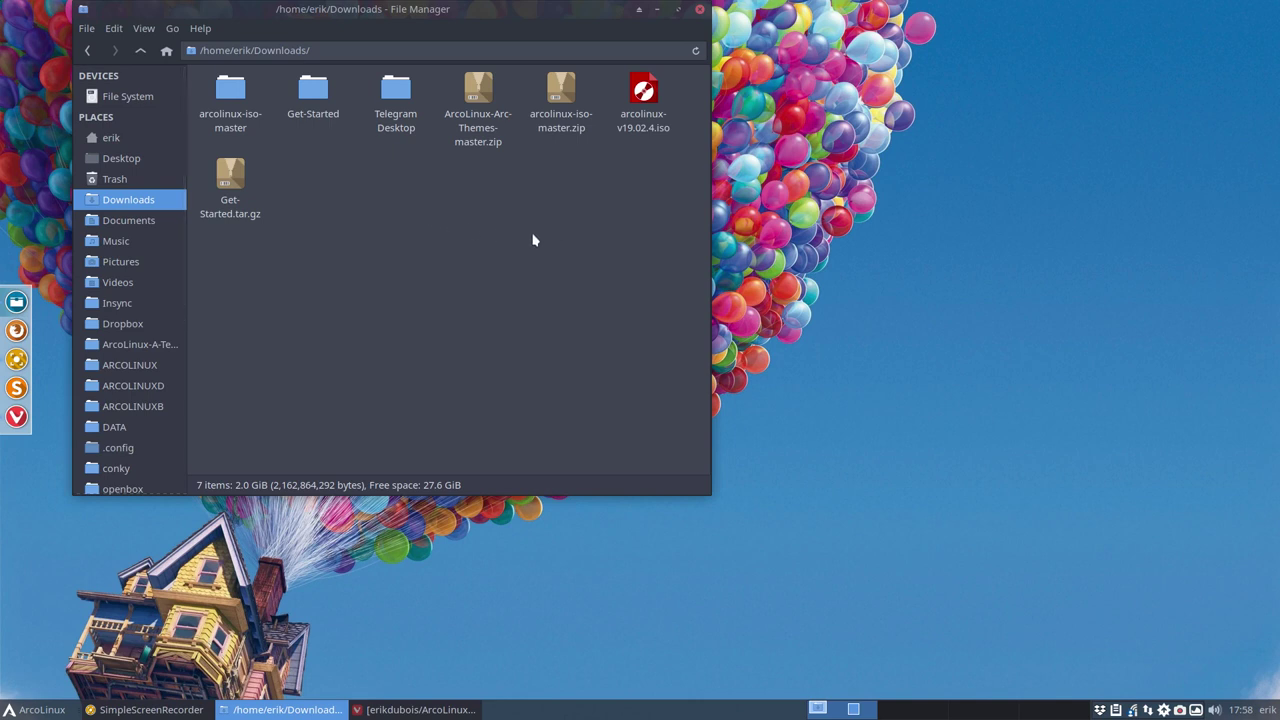
click(470, 92)
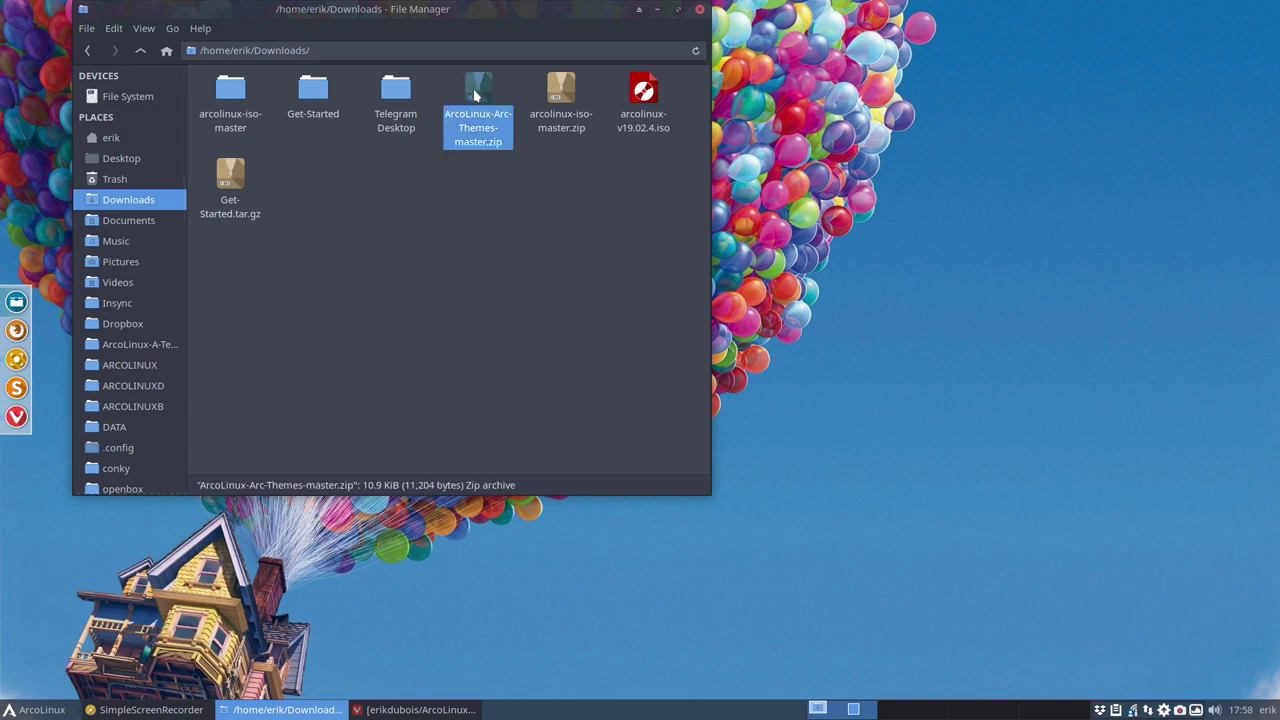
drag(475, 95, 129, 160)
click(125, 158)
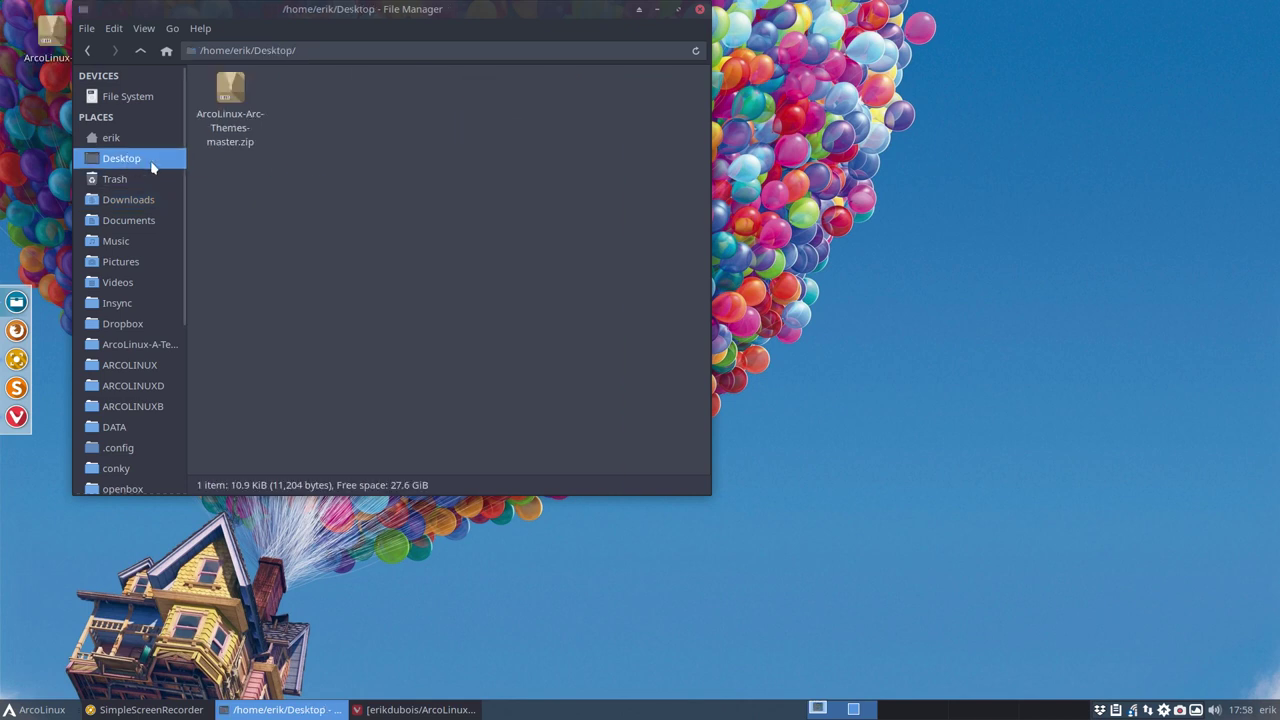
Extract ArcoLinux-Arc-Themes-master.zip in the Desktop folder and delete the archive.
right_click(239, 101)
click(310, 448)
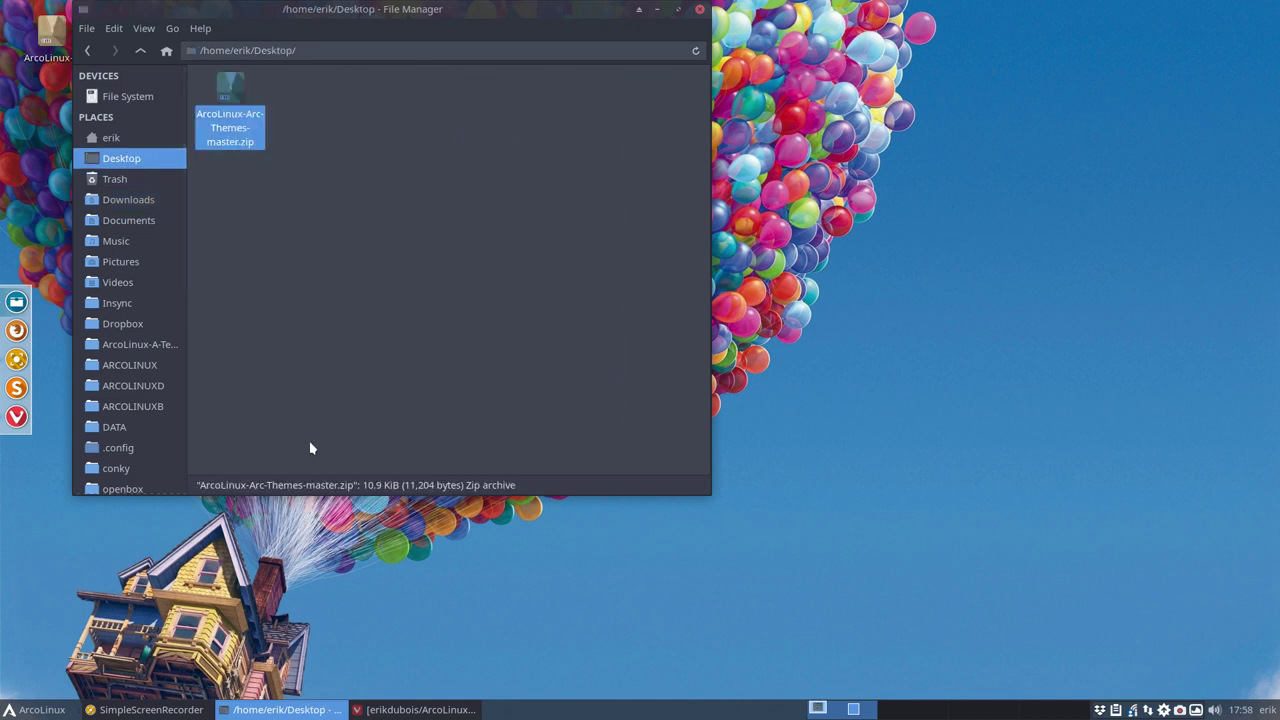
key(Delete)
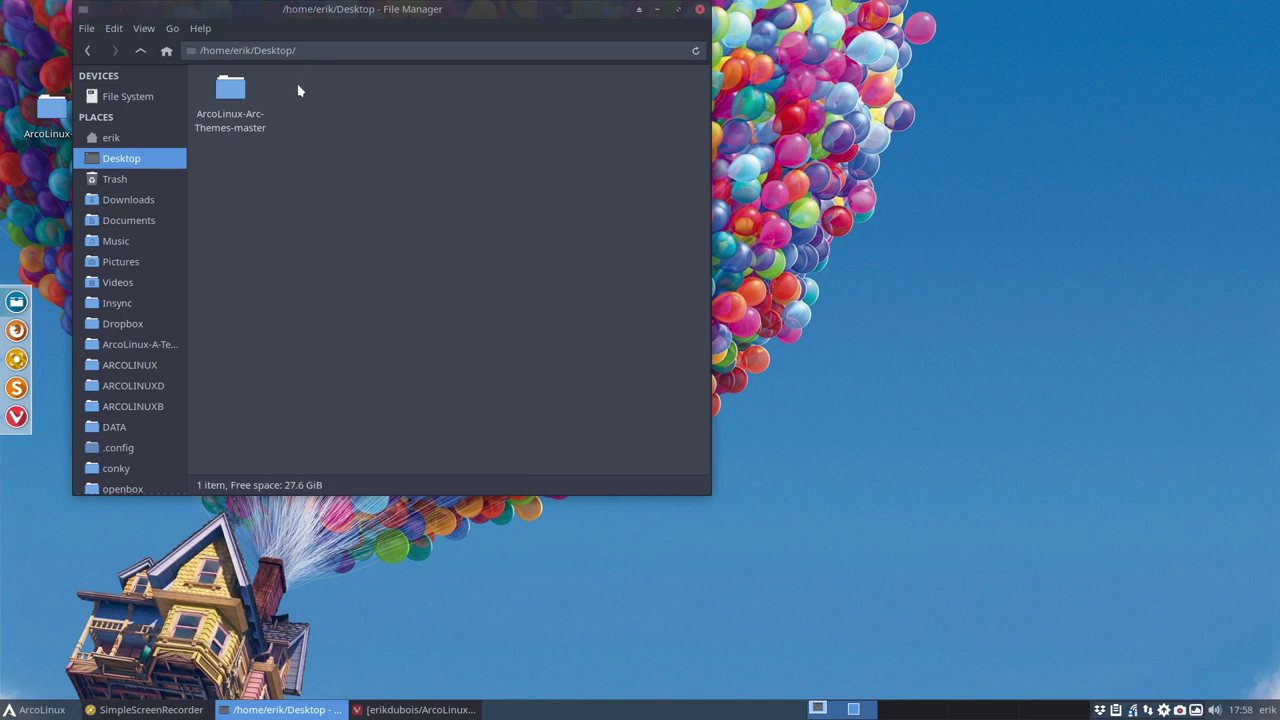
Open the extracted ArcoLinux-Arc-Themes-master folder and delete everything in it except the use-this-for-just-one-theme folder.
click(230, 90)
double_click(230, 90)
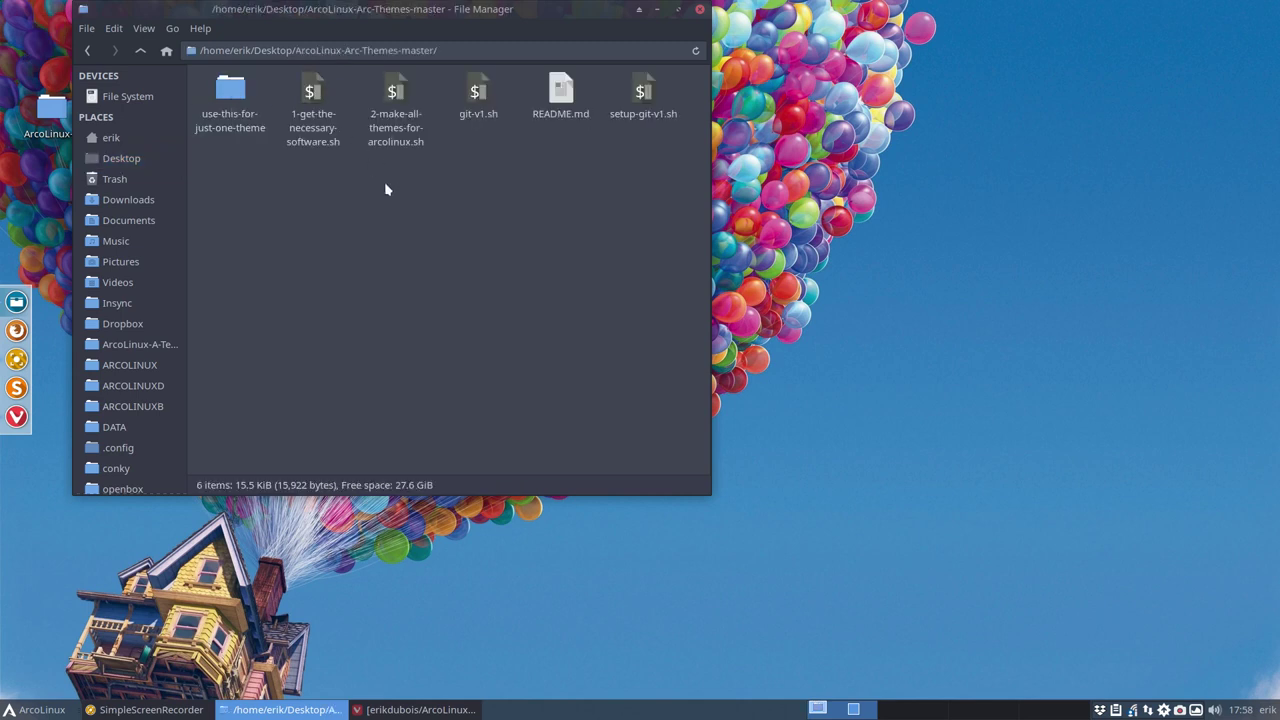
drag(304, 181, 704, 74)
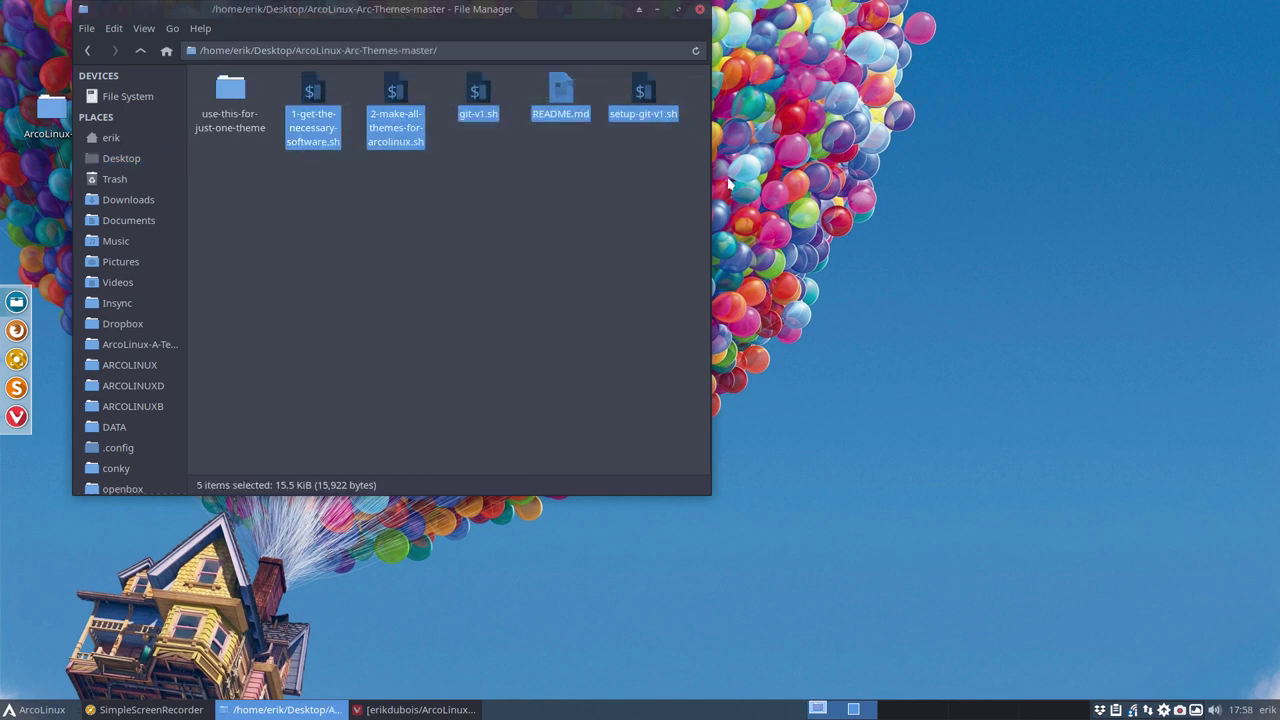
key(Delete)
Select the use-this-for-just-one-theme folder and move the file manager window closer to the middle of the desktop.
click(217, 92)
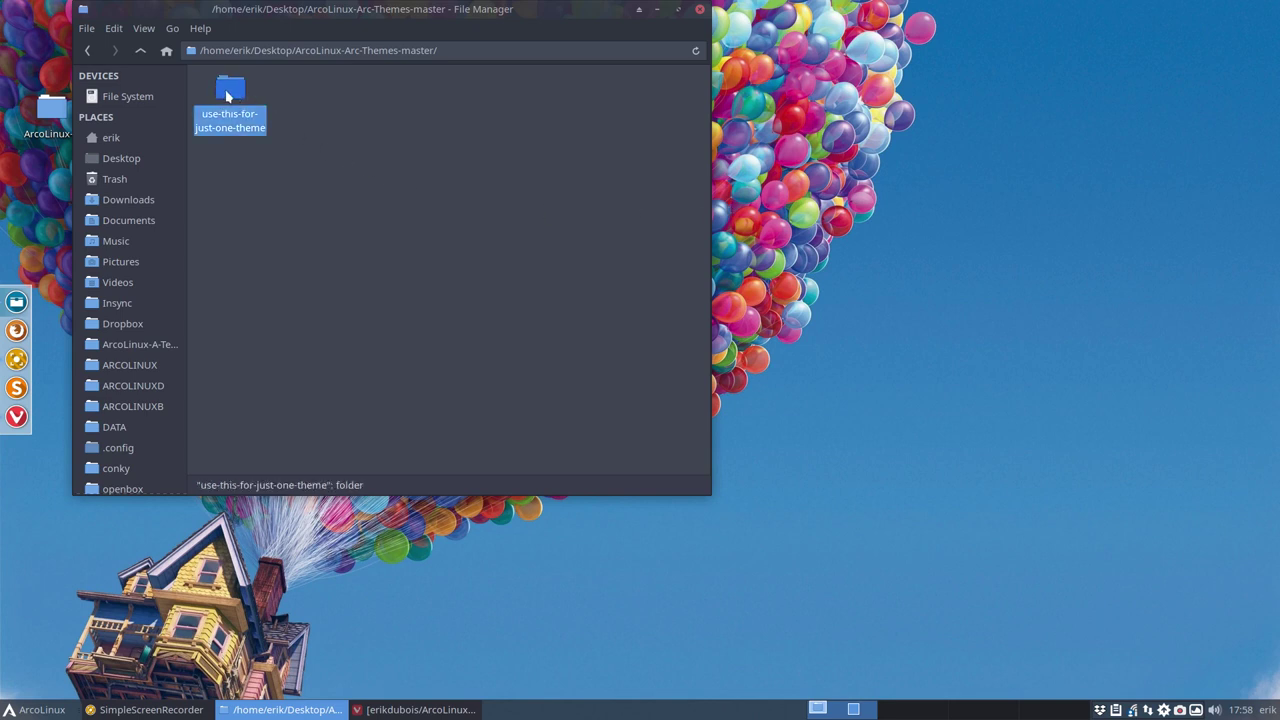
click(424, 706)
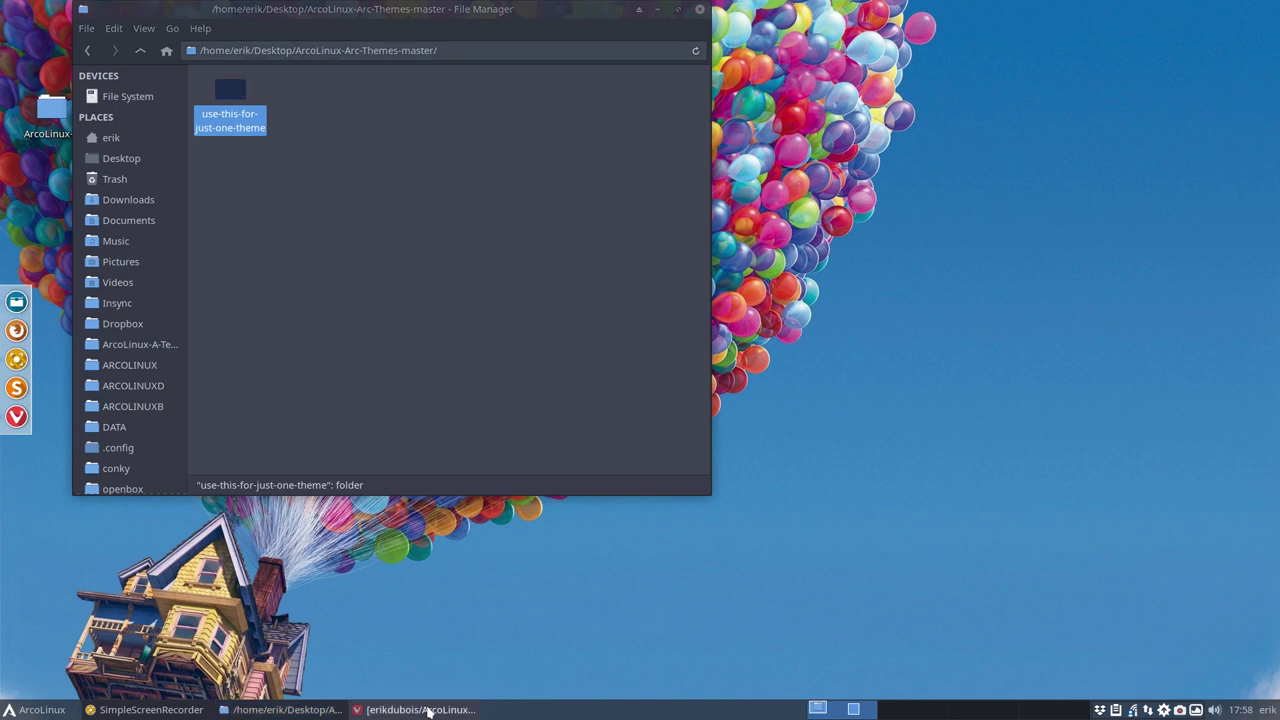
drag(432, 36, 680, 91)
Open the desktop's Appearance settings and set the icon theme to Sardi-Mint-Y-Aqua.
click(35, 709)
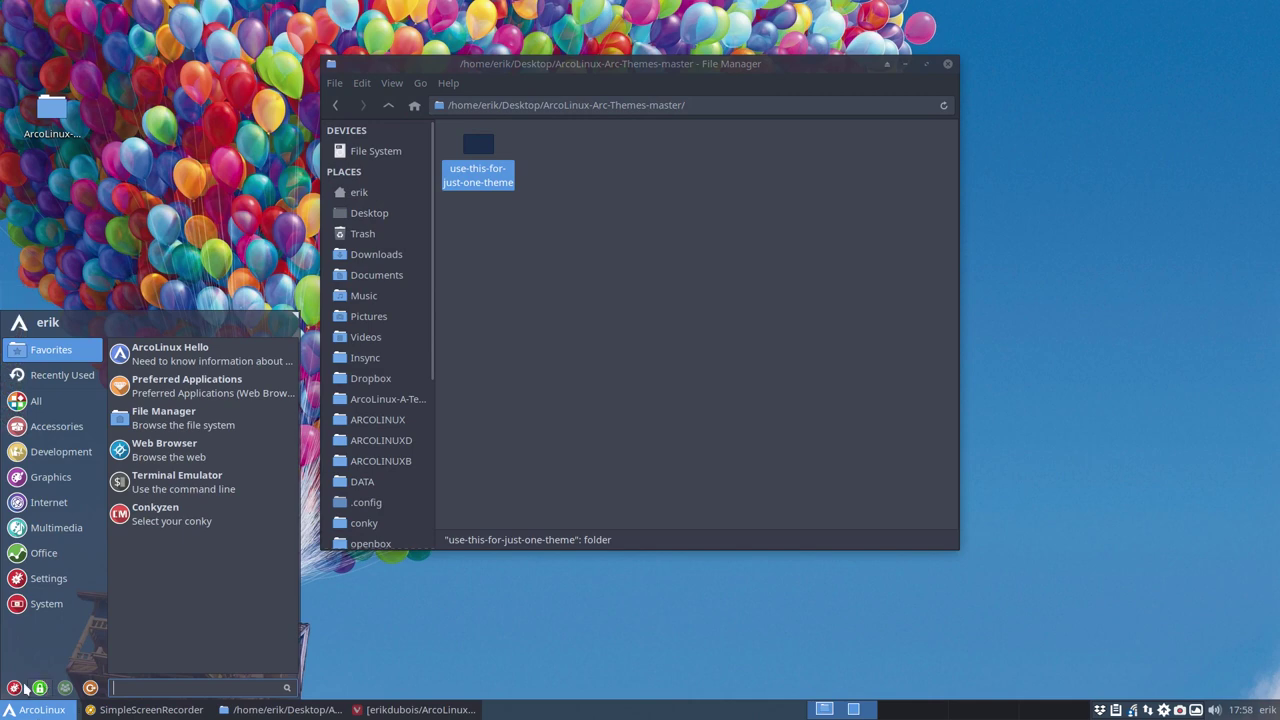
click(42, 678)
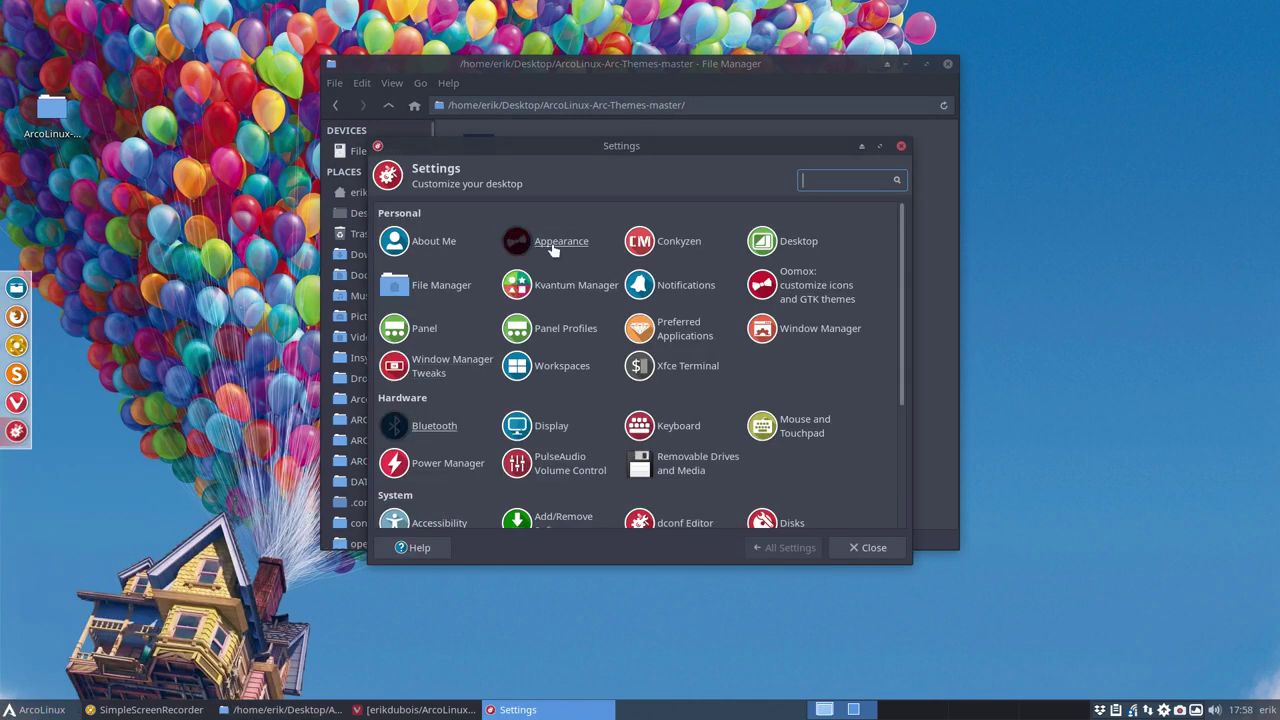
click(517, 244)
click(424, 214)
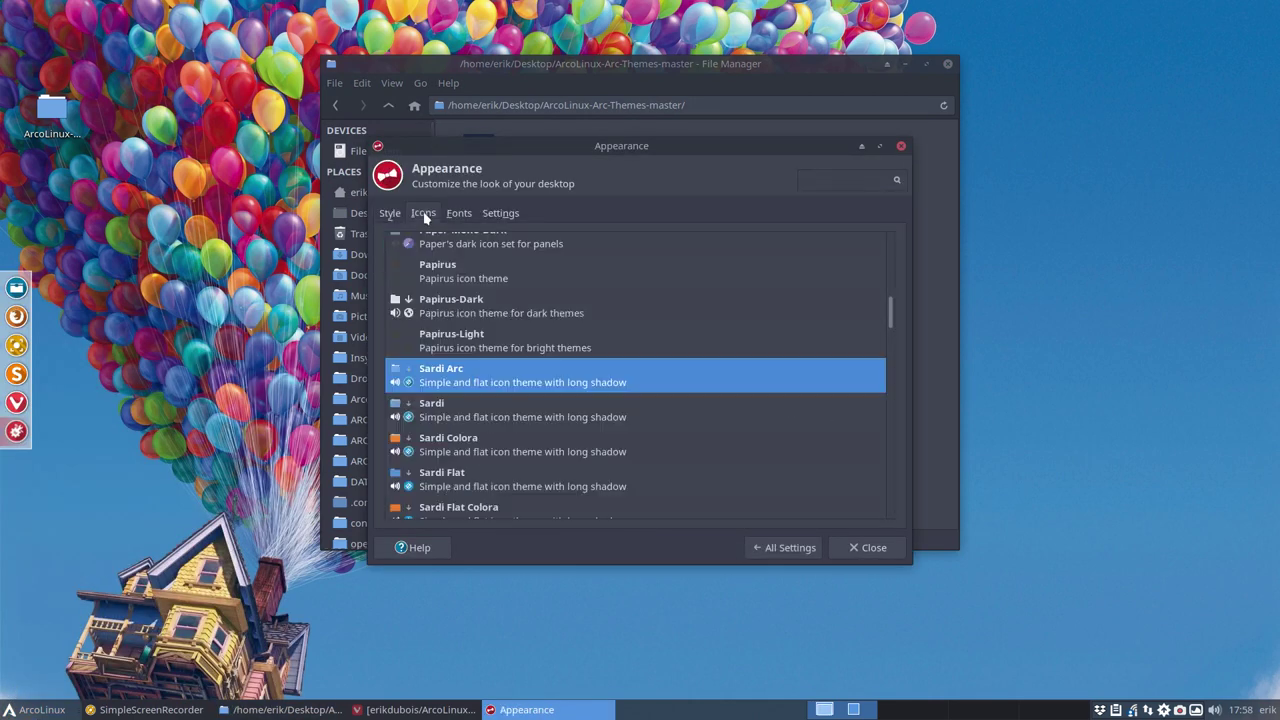
scroll(478, 451, down, 10)
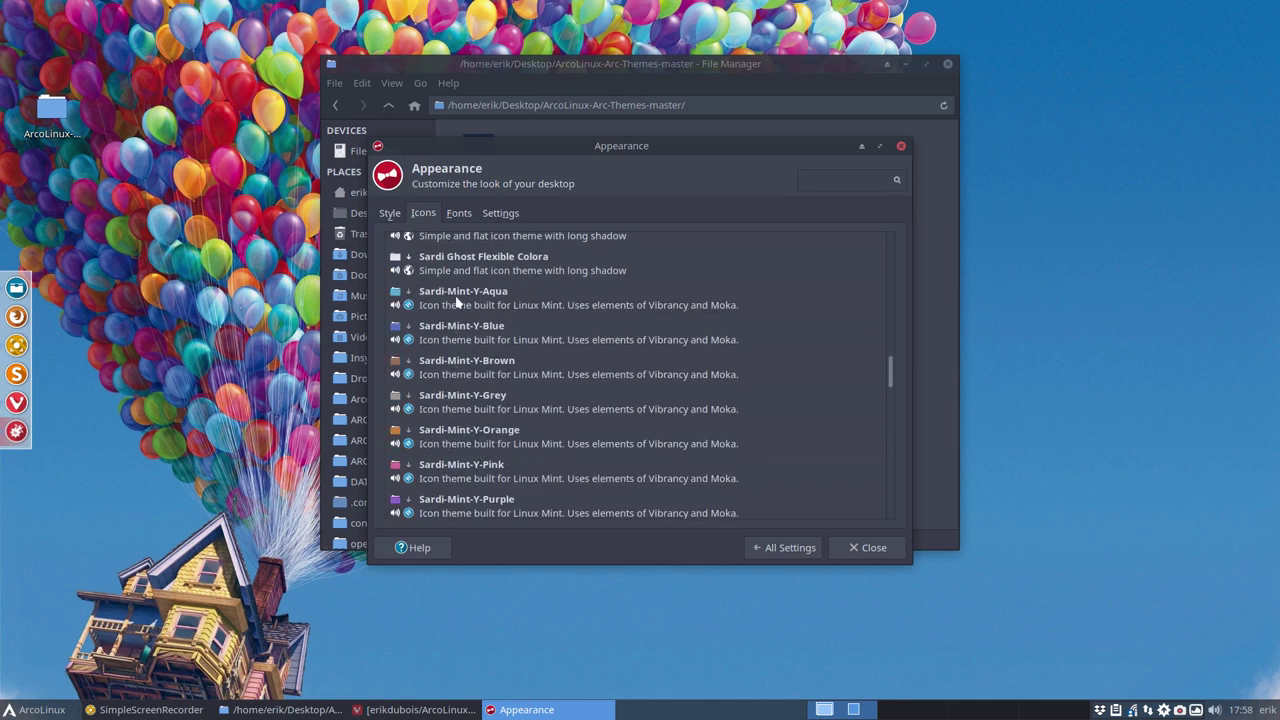
click(460, 303)
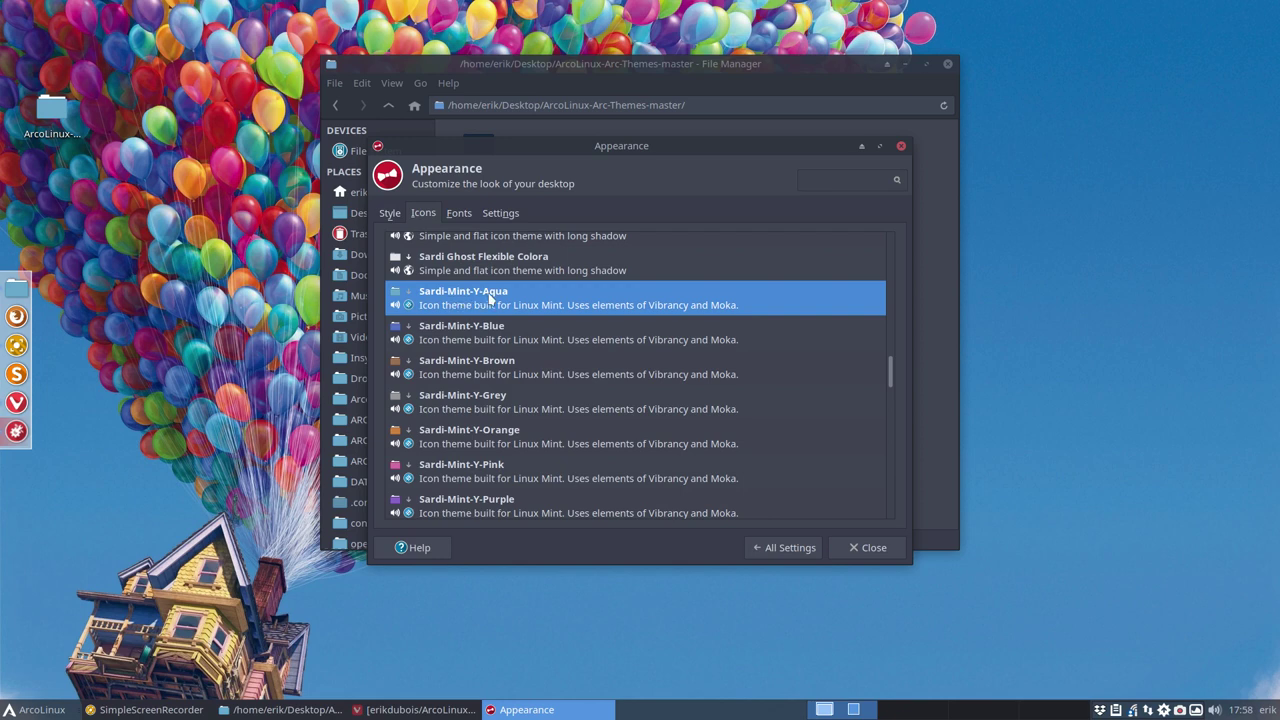
Set the desktop style to Arc-Aqua-Dark and close the Appearance settings.
click(392, 214)
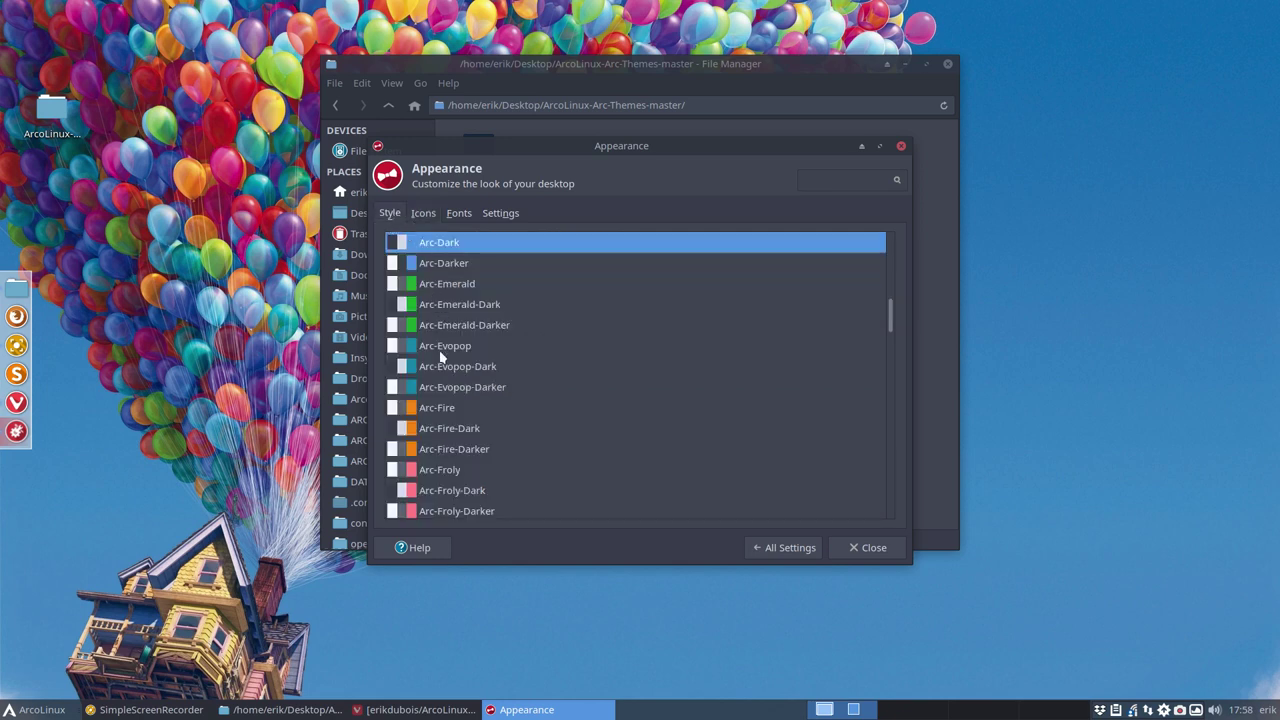
scroll(440, 357, down, 3)
scroll(440, 360, up, 7)
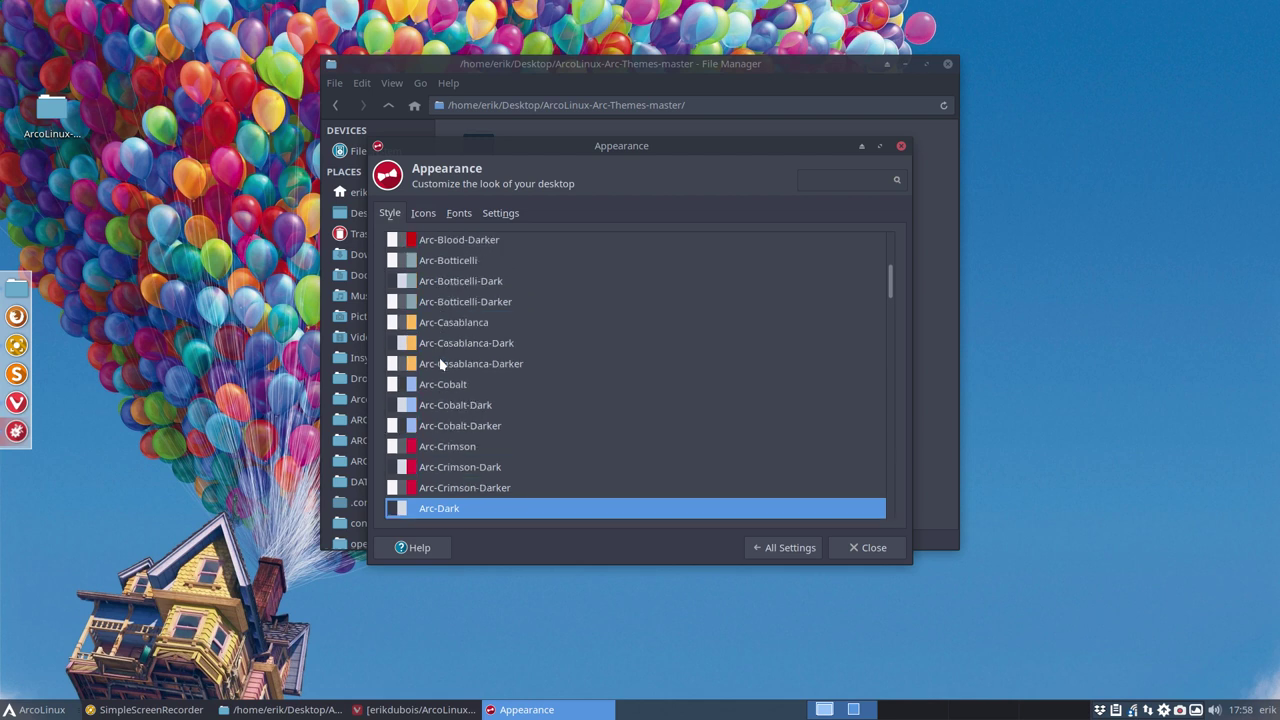
scroll(440, 364, up, 3)
click(452, 352)
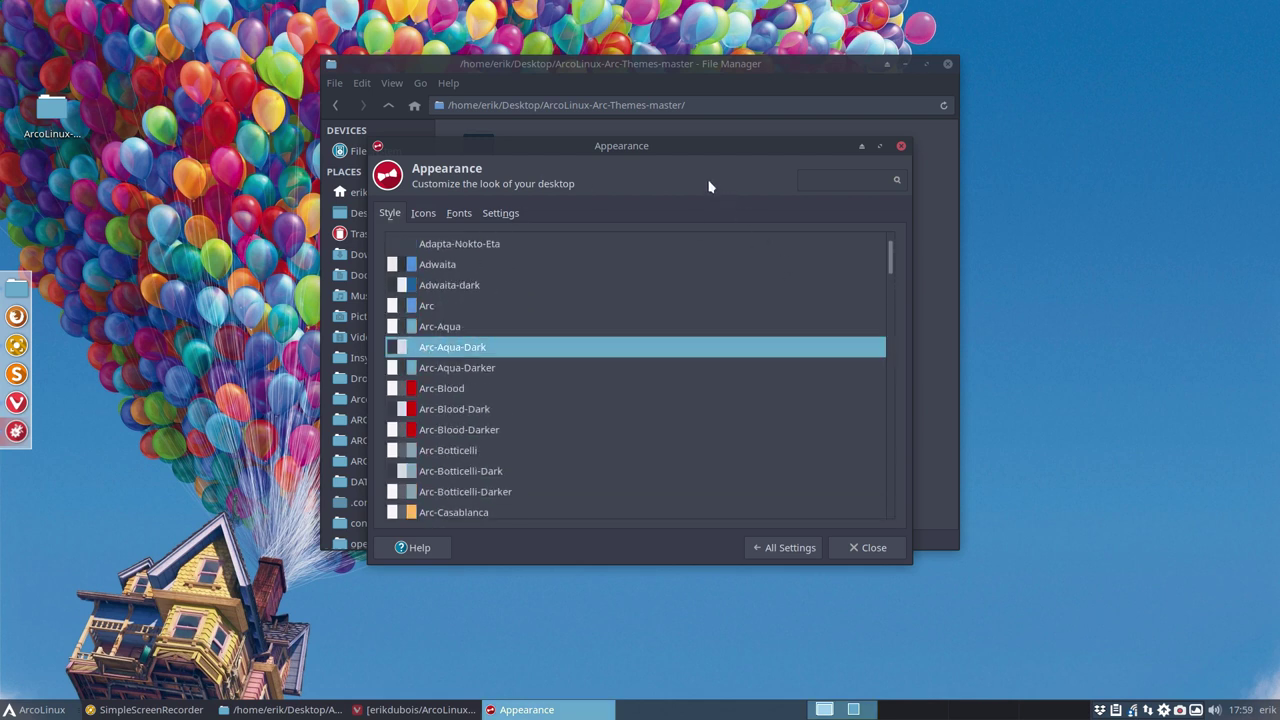
drag(677, 143, 885, 209)
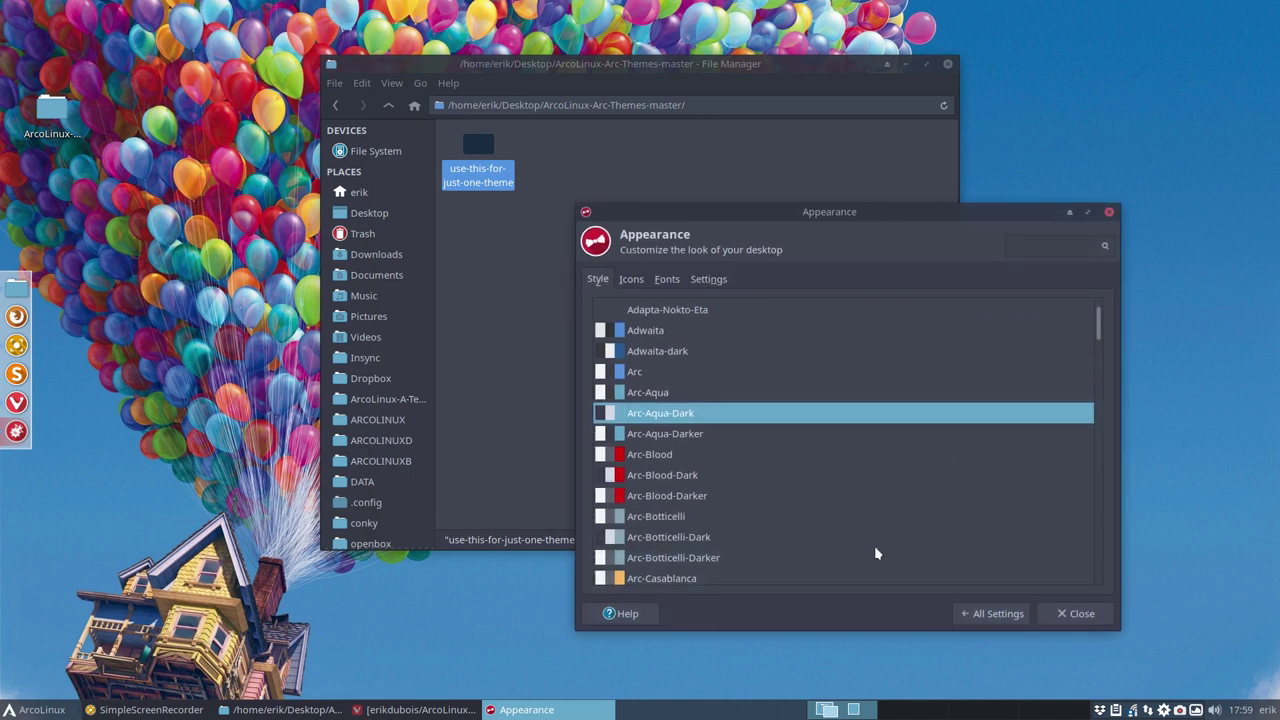
click(1080, 613)
Check the new theme's look in the Dropbox, Pictures and Documents folders, and return to ArcoLinux-Arc-Themes-master.
click(406, 376)
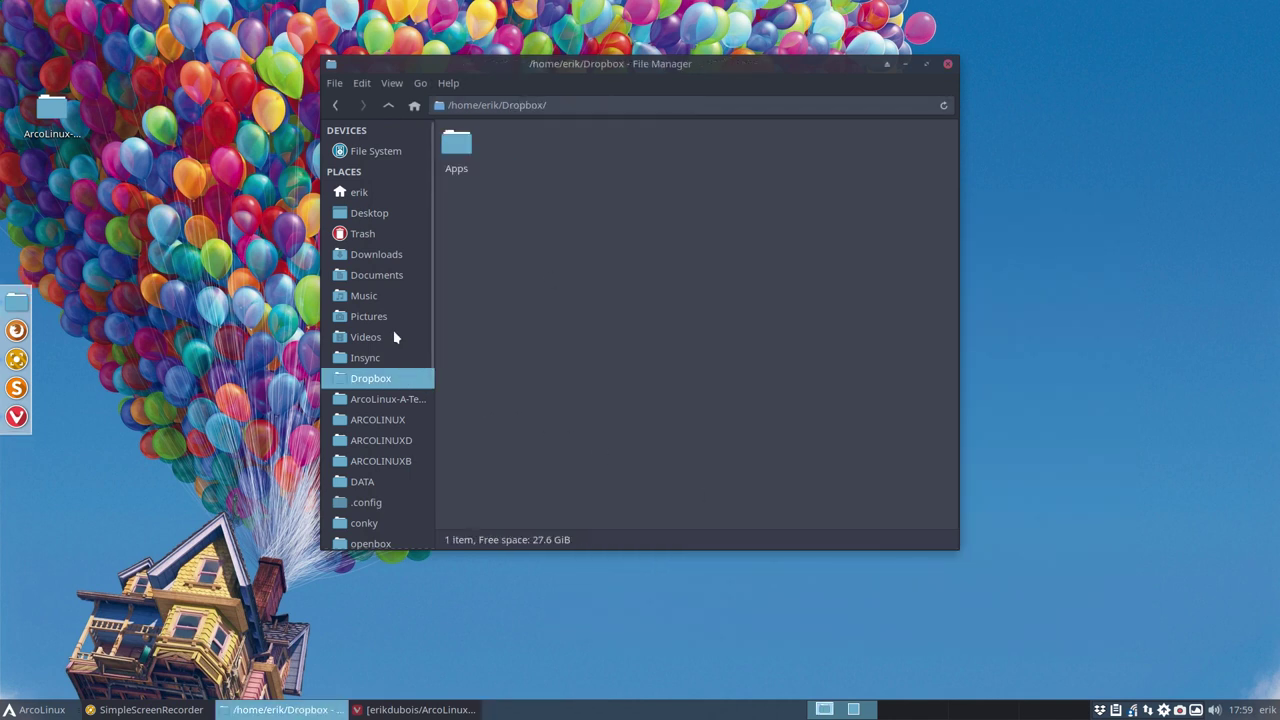
click(393, 318)
click(390, 280)
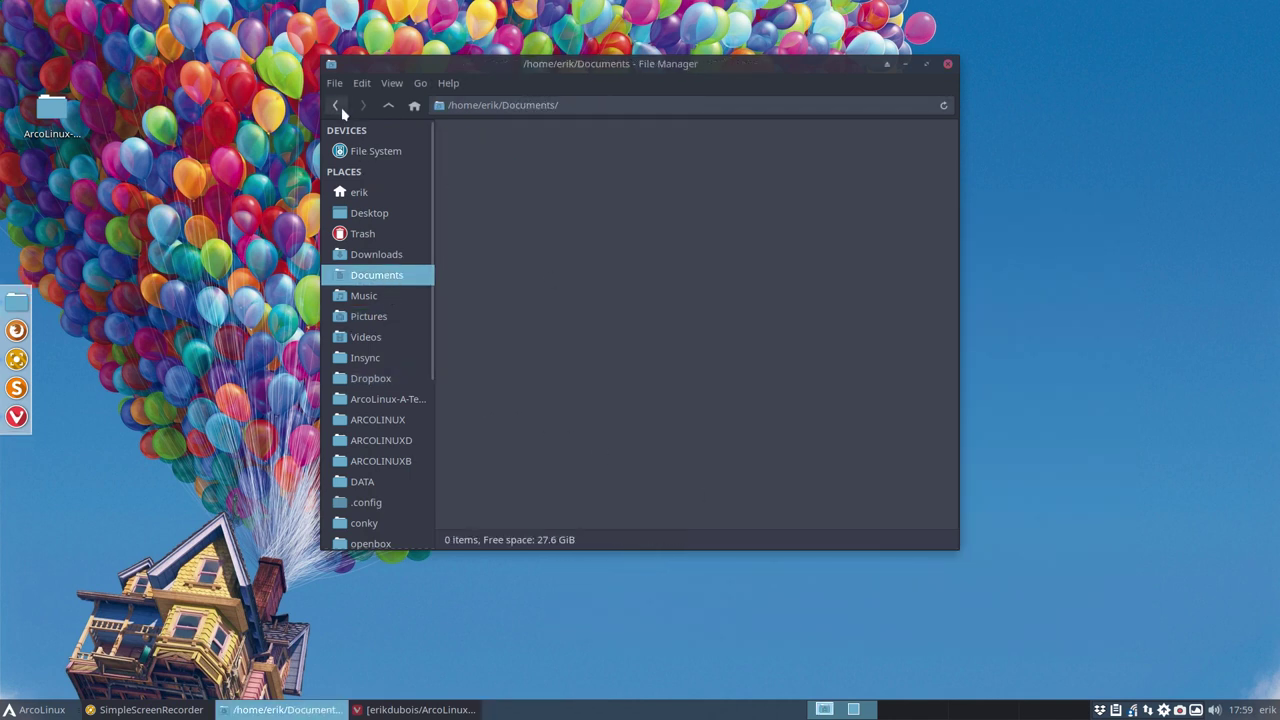
click(341, 108)
click(341, 108)
click(341, 108)
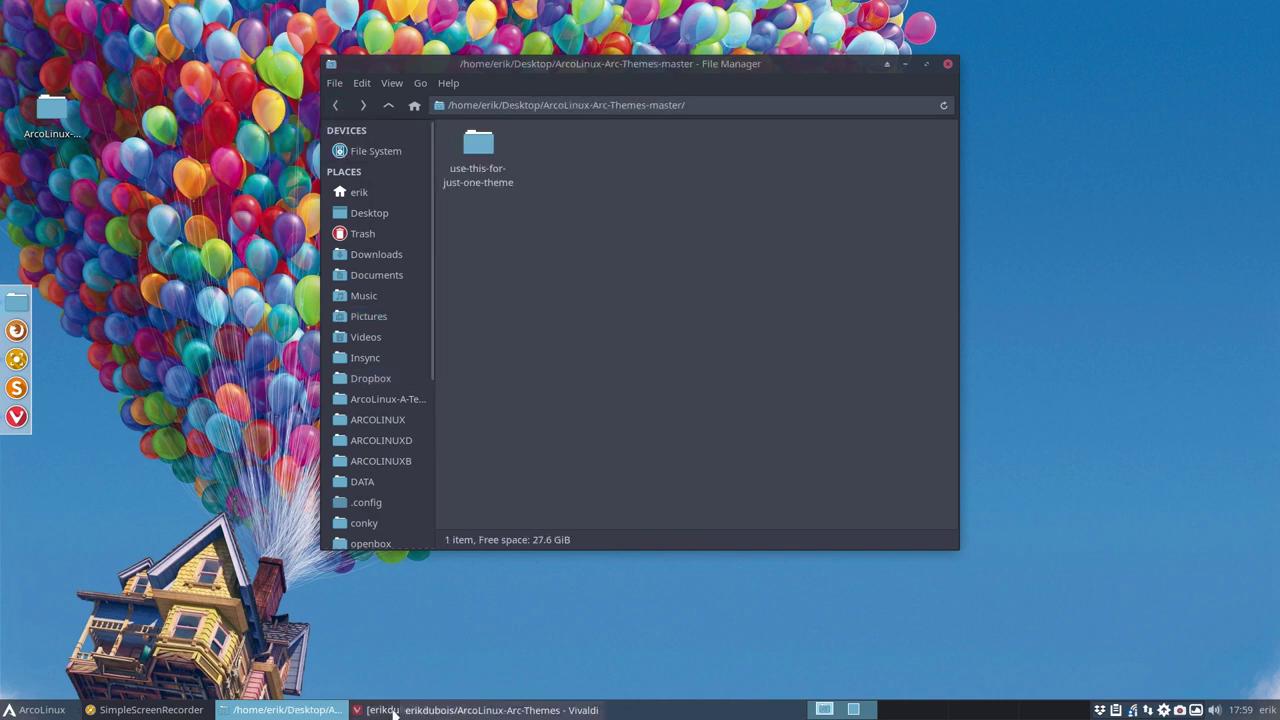
Reopen the Appearance settings and review the selected style and icon theme.
click(32, 709)
click(28, 700)
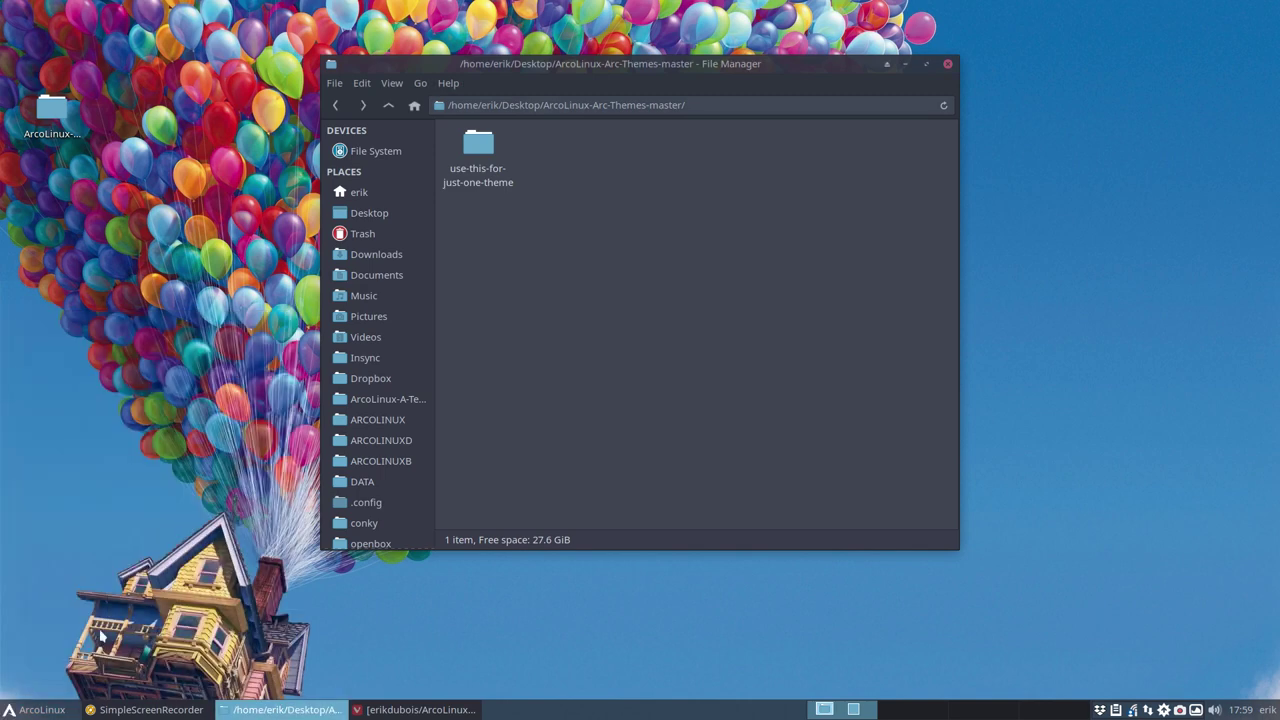
click(557, 246)
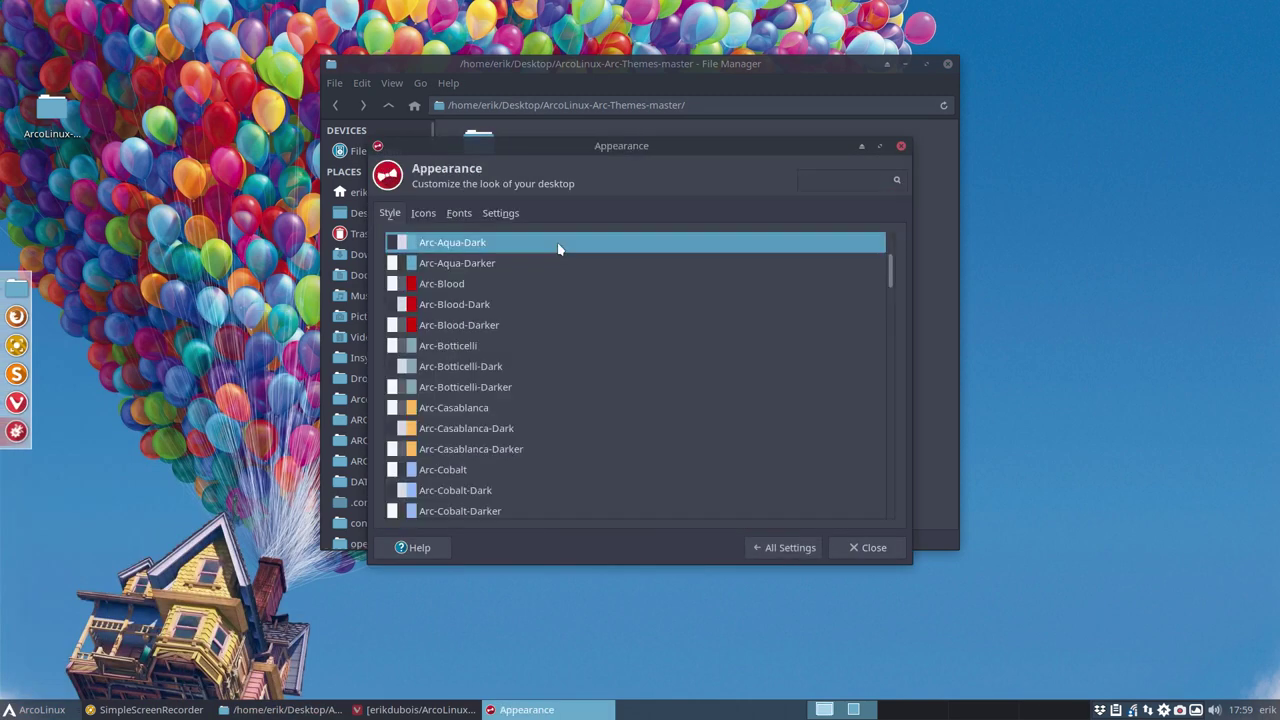
click(423, 213)
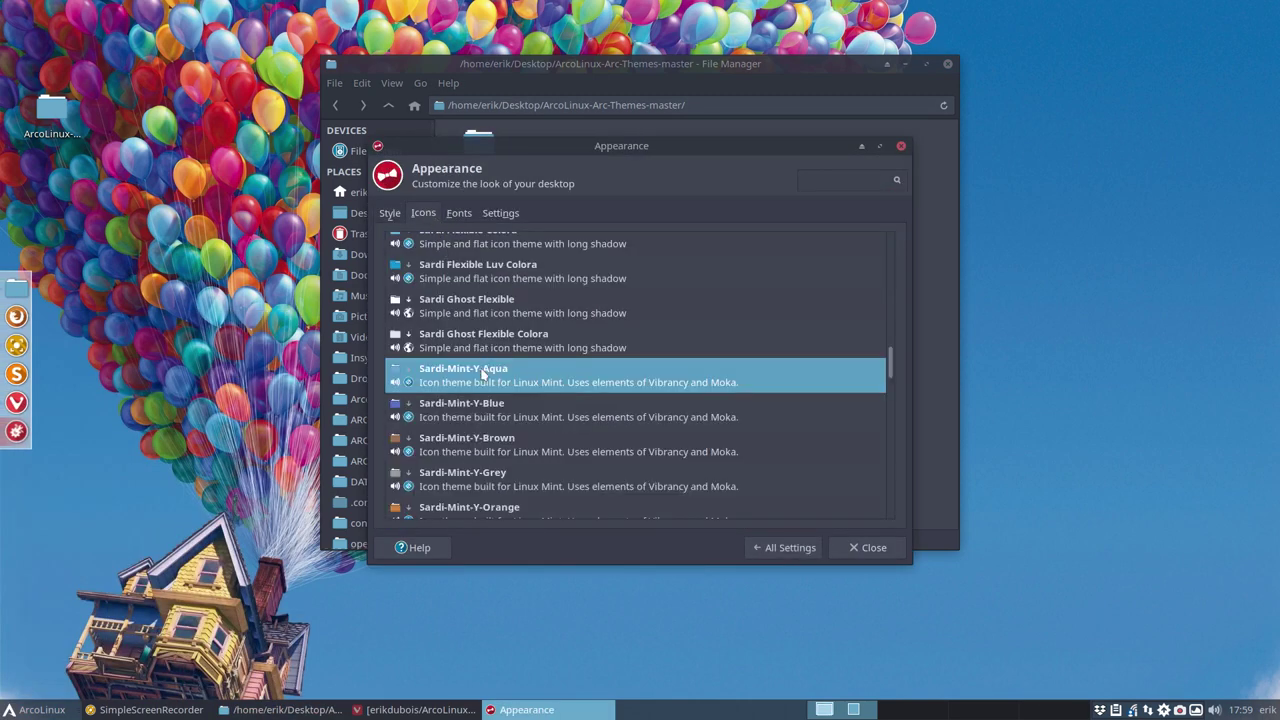
Set the icon theme to Sardi-Mint-Y-Pink and move the Appearance window clear of the file manager's sidebar.
scroll(482, 374, down, 4)
scroll(482, 374, down, 1)
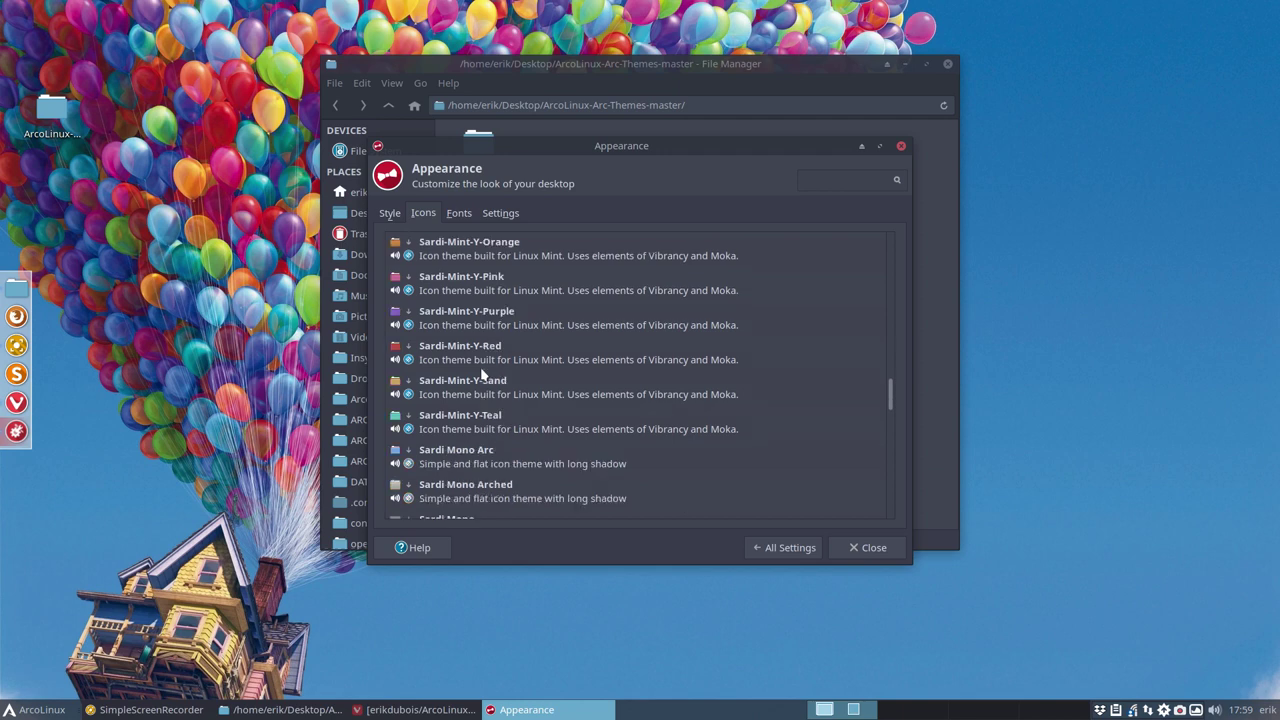
click(485, 292)
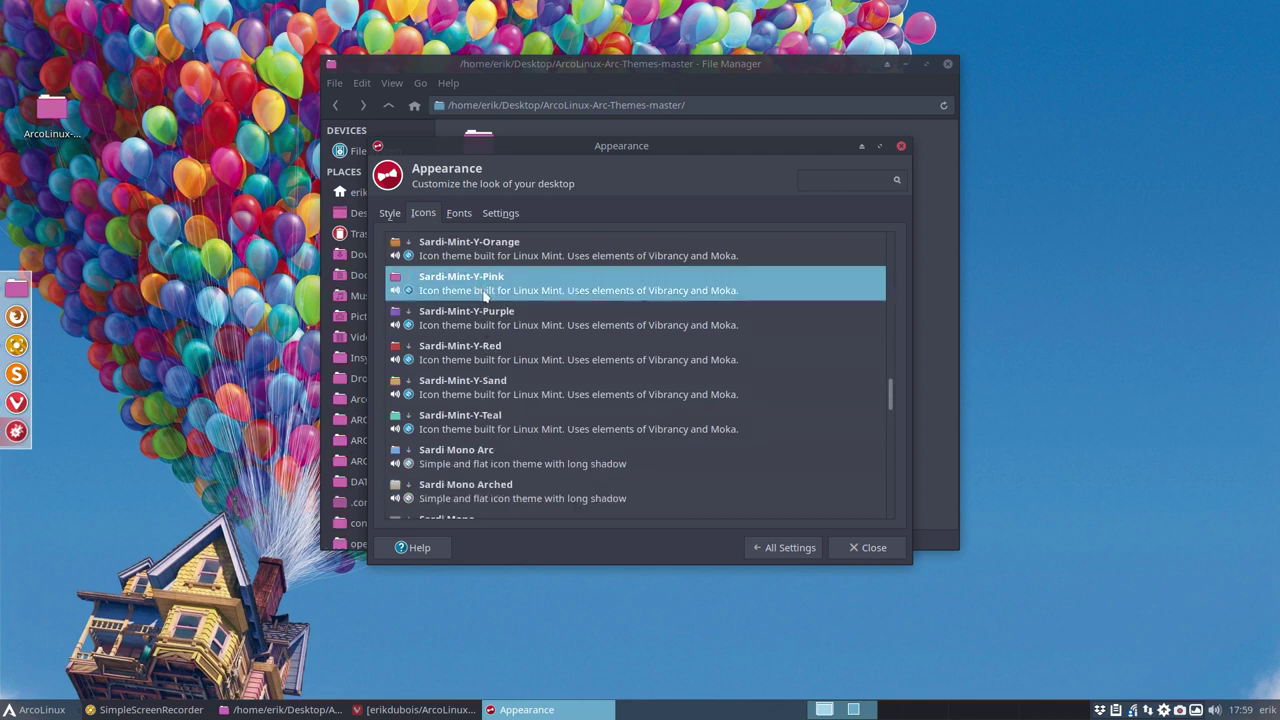
drag(568, 150, 851, 218)
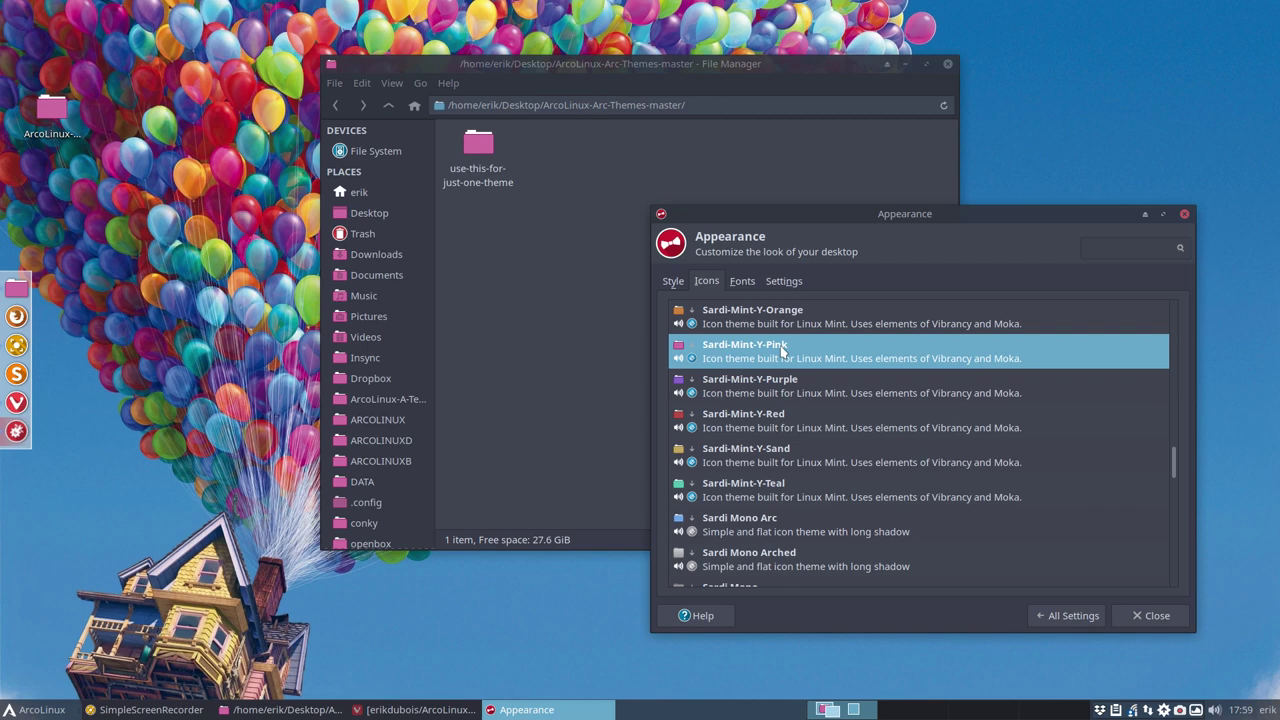
Try the Arc-Blood-Dark style and compare its accent with the pink folders by selecting Dropbox in the file manager.
click(670, 283)
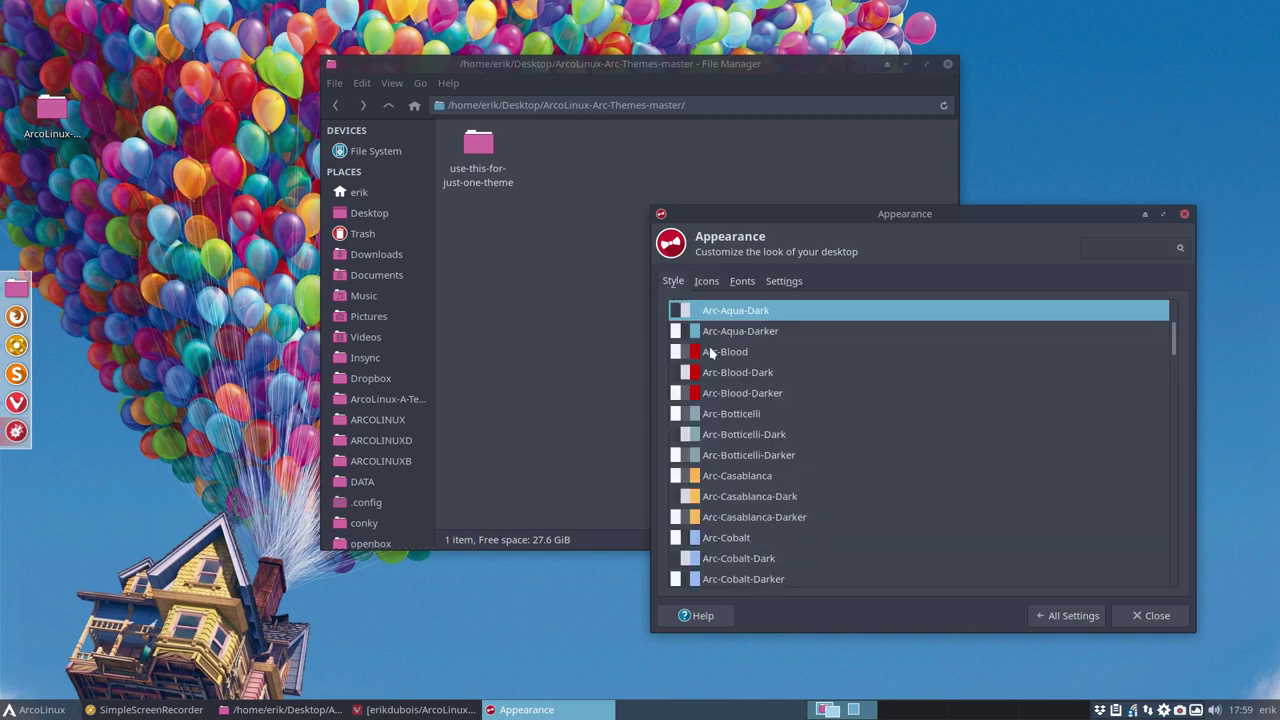
click(720, 374)
click(372, 378)
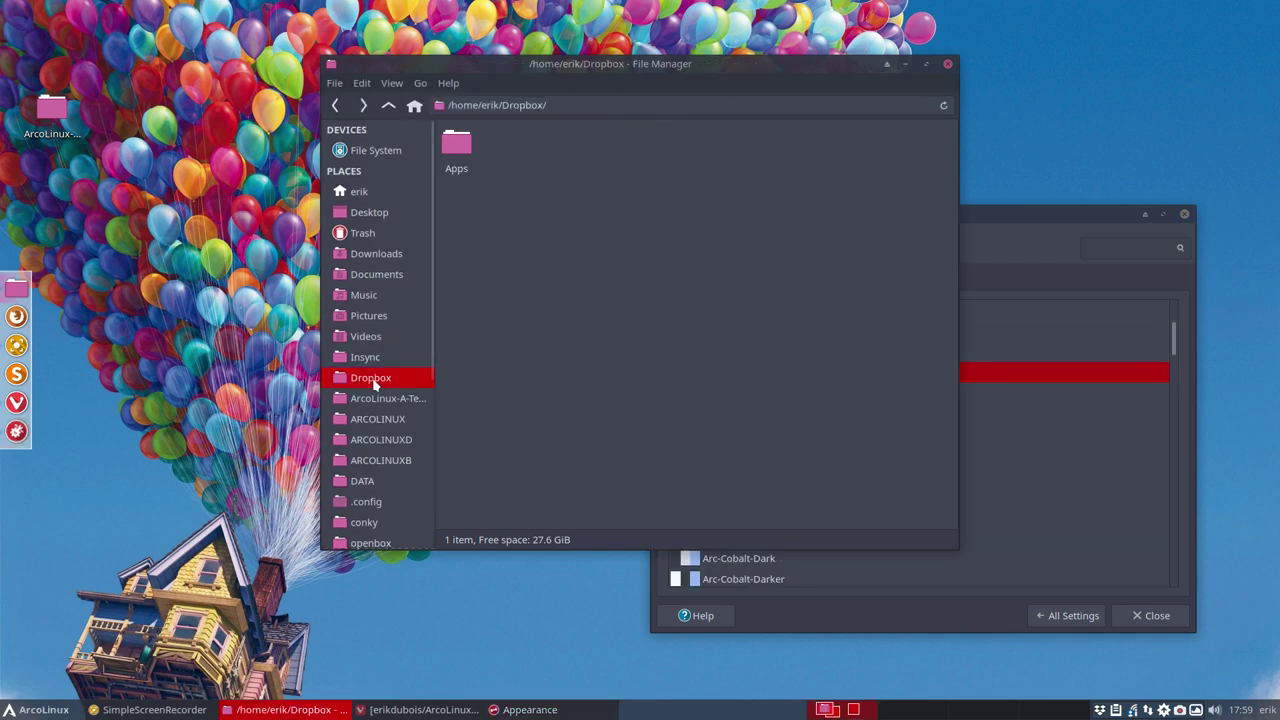
click(982, 370)
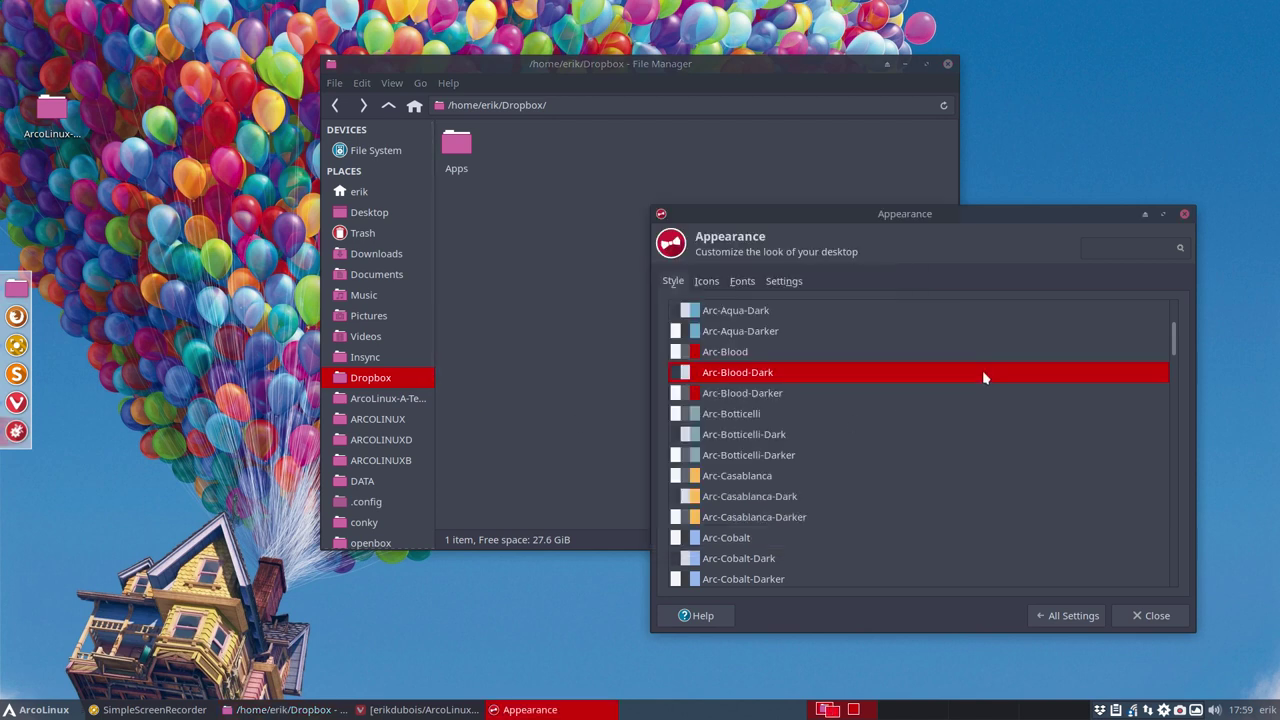
Try the Arc-Crimson-Dark style, close the Appearance settings and check the accent in the file manager's sidebar.
scroll(856, 462, down, 5)
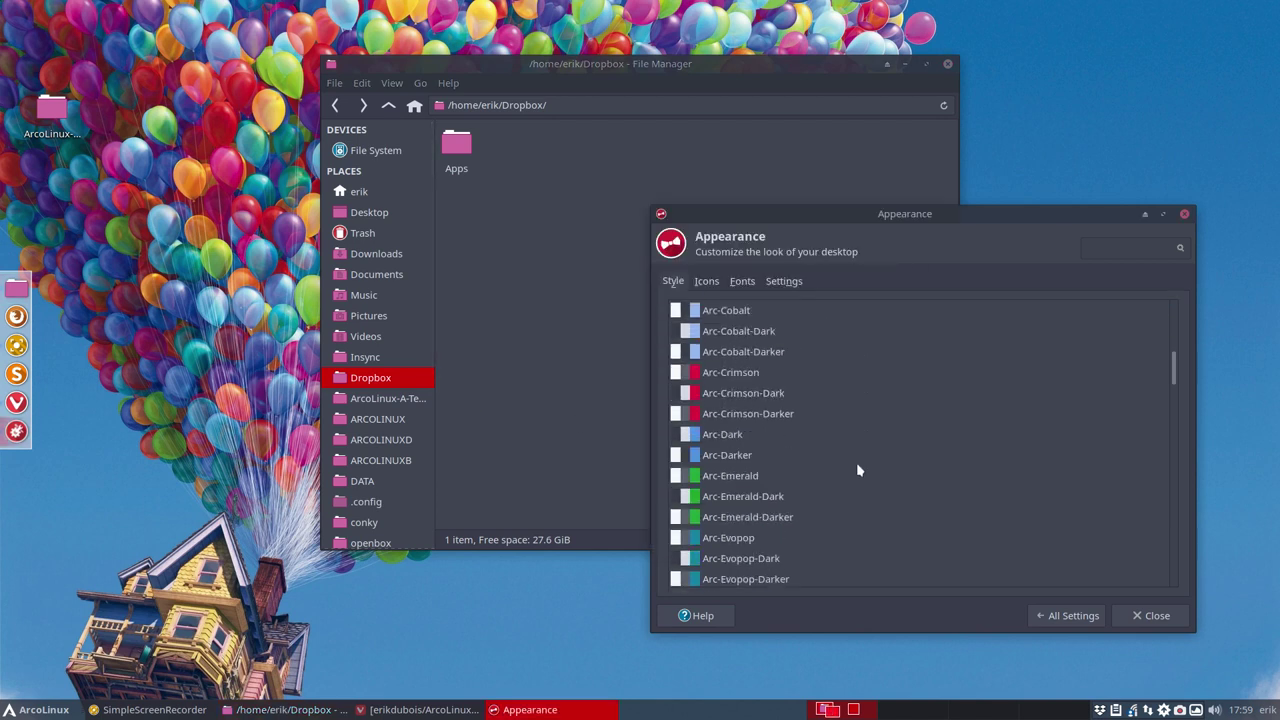
click(760, 395)
click(1150, 615)
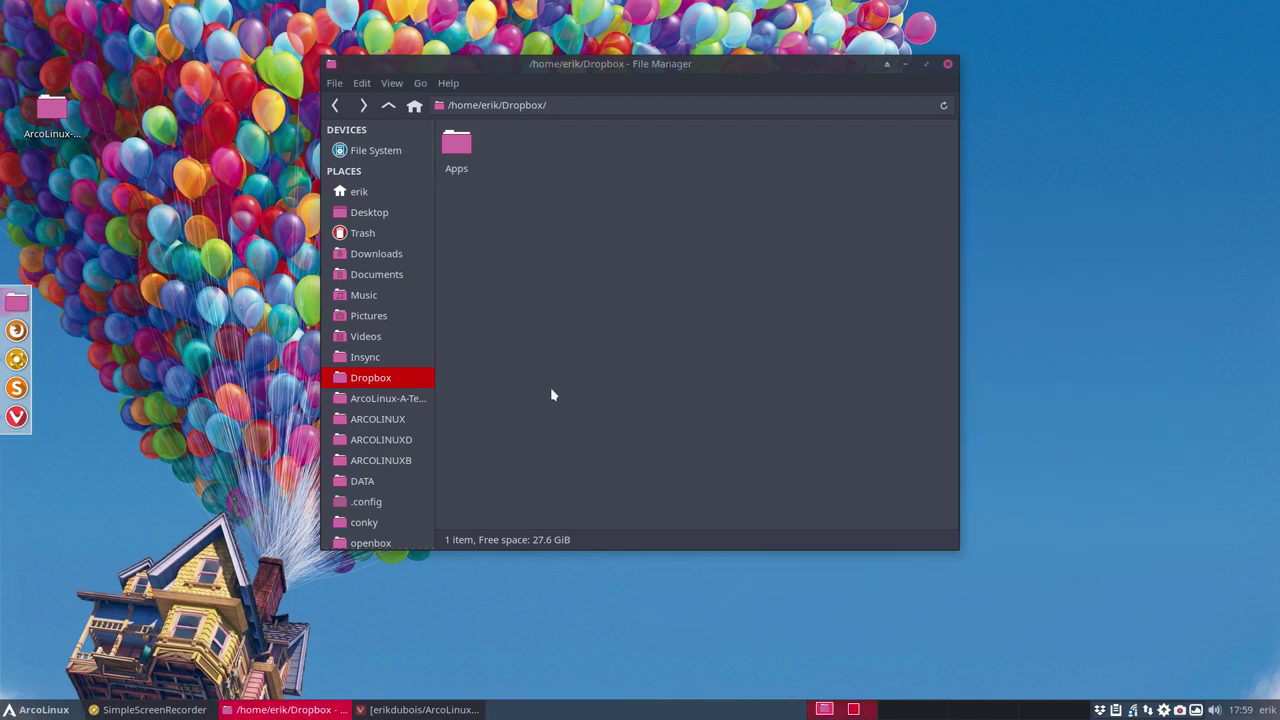
click(388, 398)
click(386, 386)
Reopen the Appearance settings and try the Arc-Froly-Dark style.
click(70, 709)
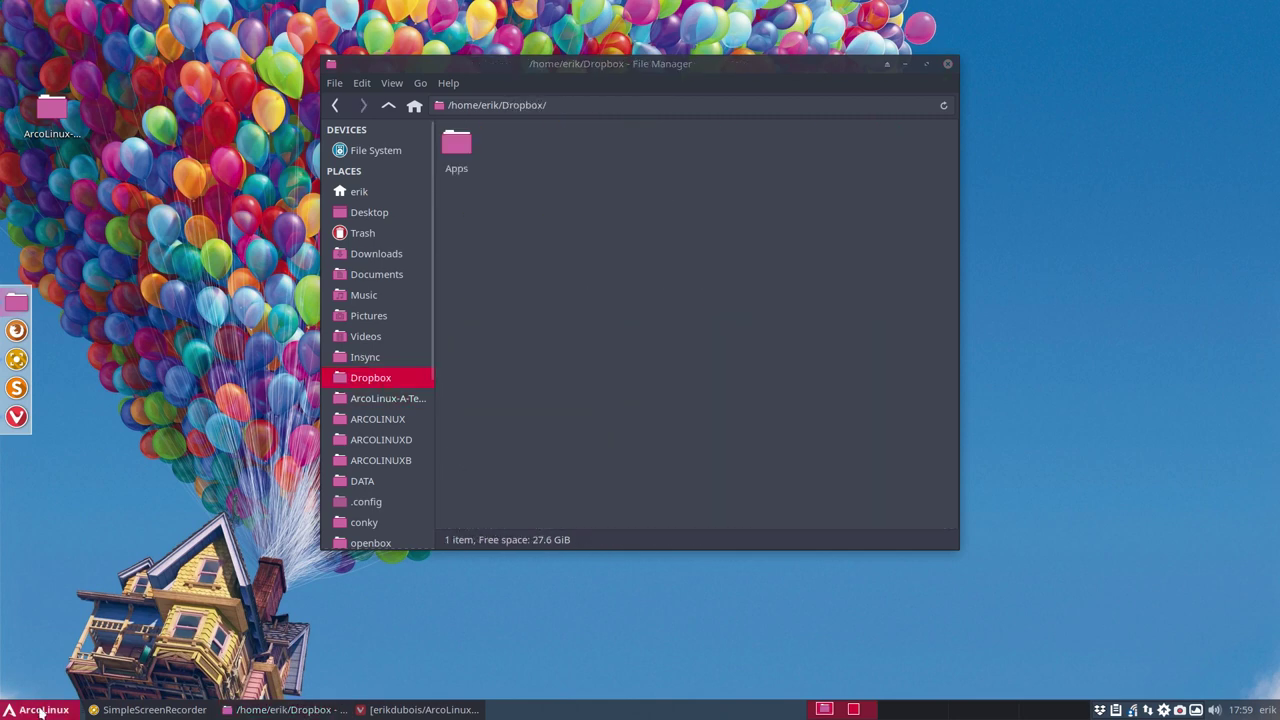
click(20, 692)
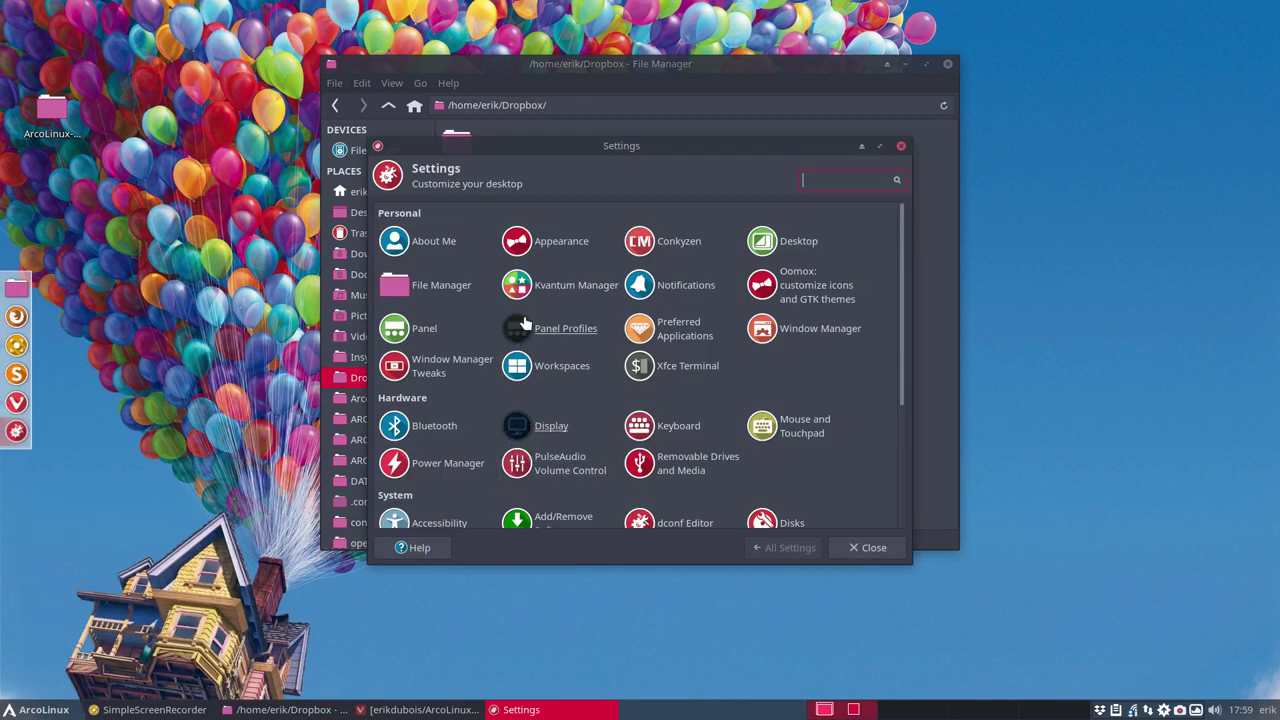
click(552, 247)
scroll(467, 322, up, 4)
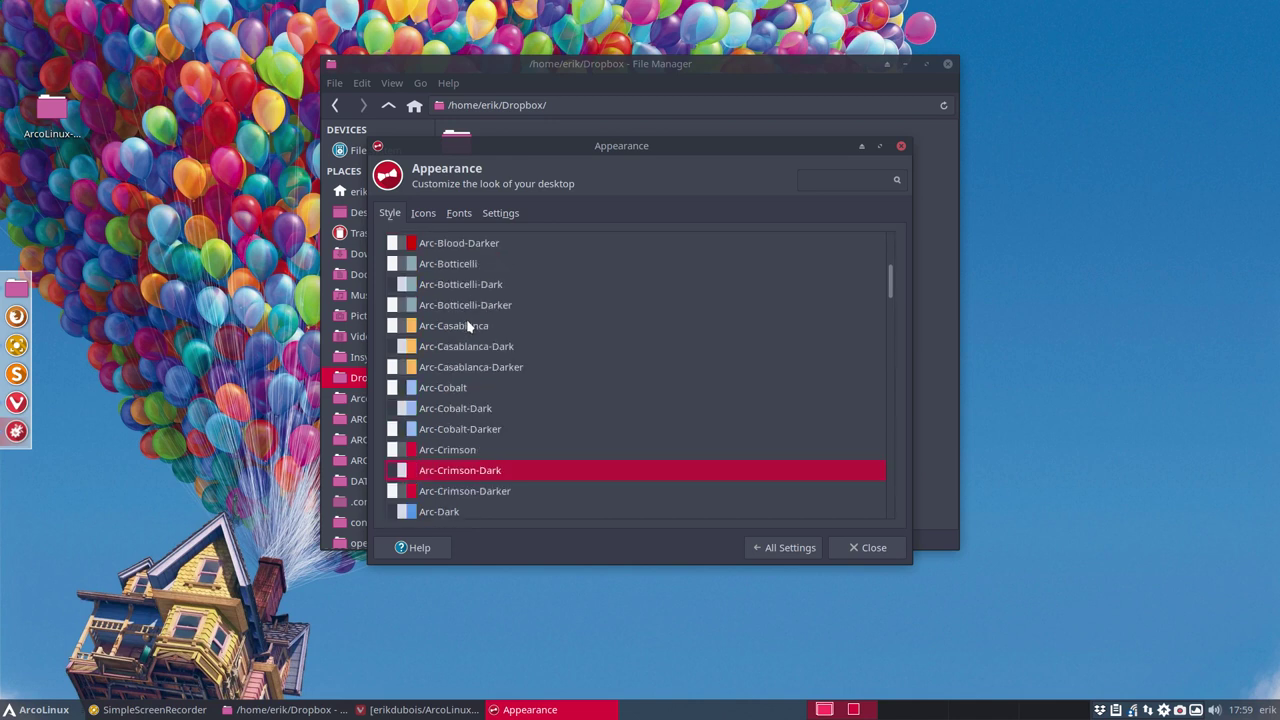
scroll(467, 322, down, 6)
click(440, 418)
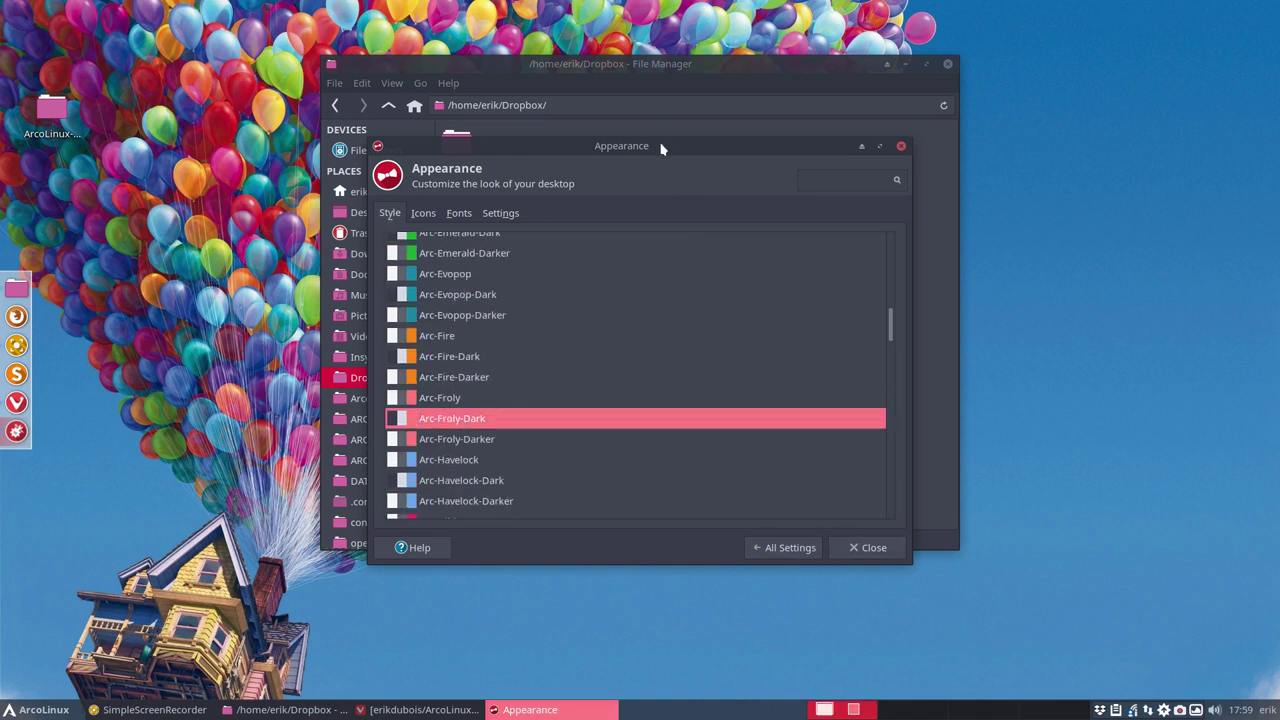
Move the Appearance window aside and compare the style's accent with the pink icons in the Dropbox folder.
drag(660, 148, 920, 268)
click(380, 357)
click(375, 377)
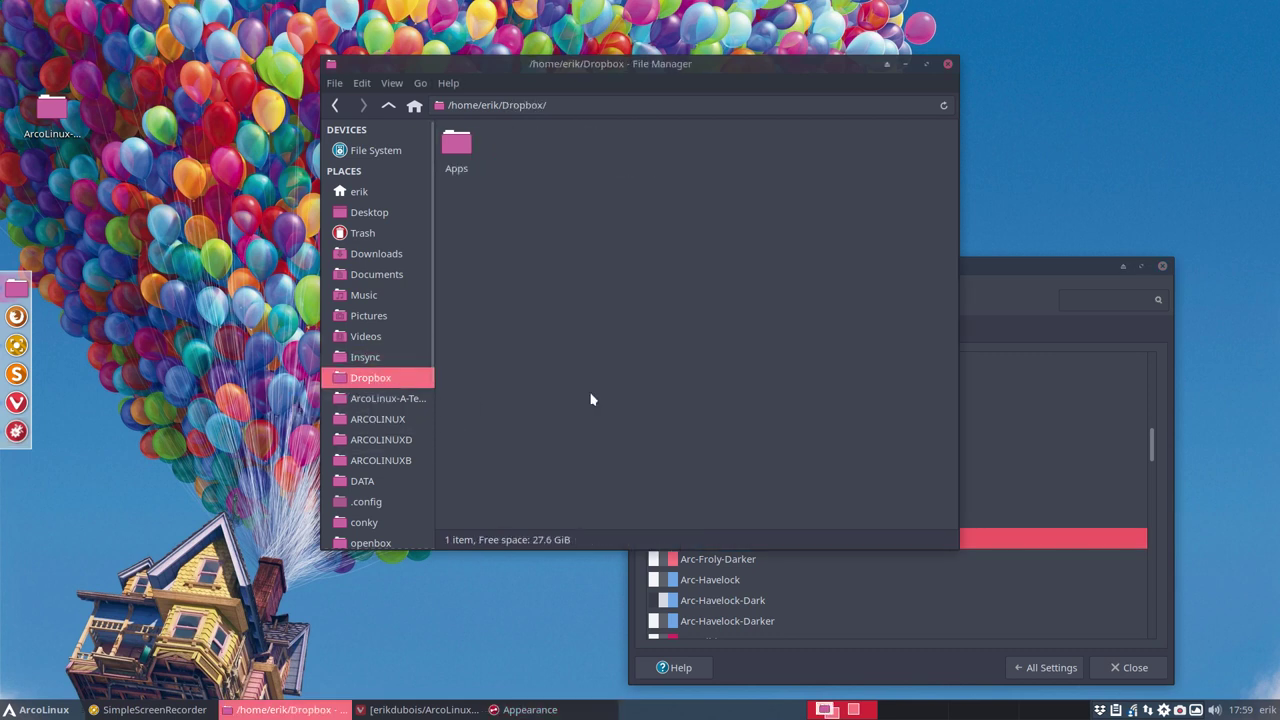
drag(989, 268, 971, 204)
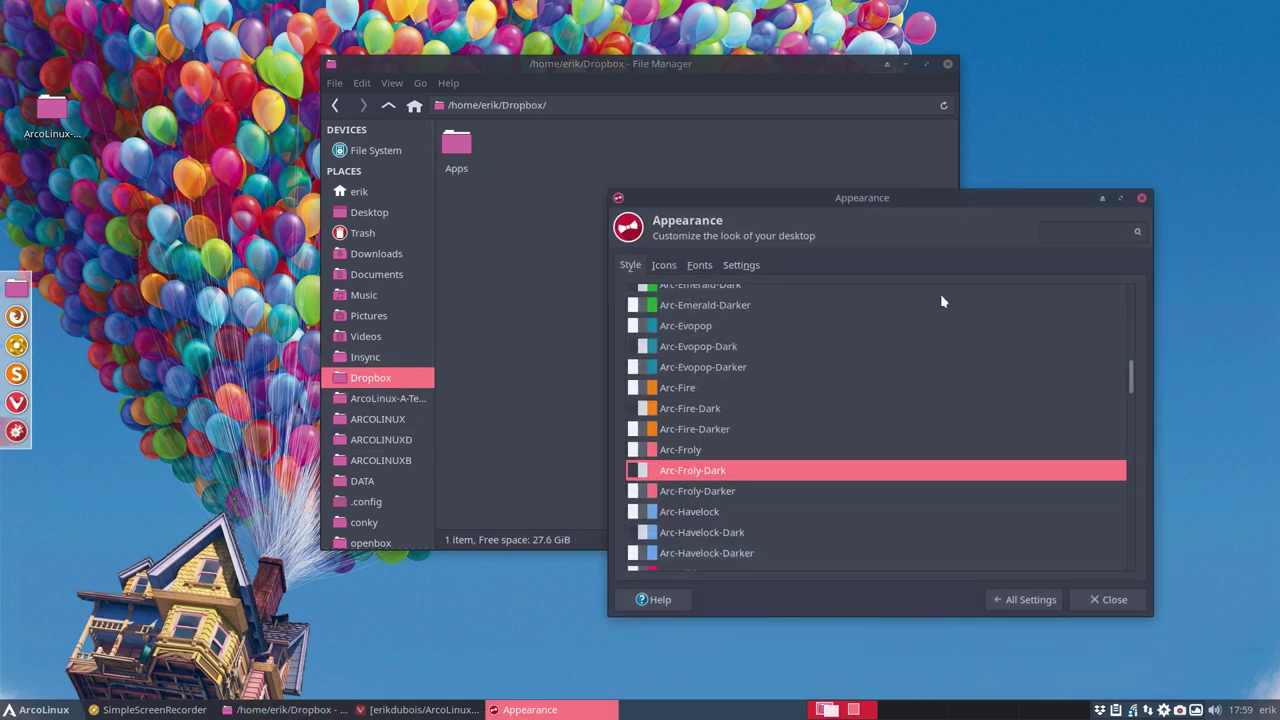
Try the Arc-Hibiscus-Dark style and compare its accent with the pink folders in the file manager.
scroll(845, 426, down, 3)
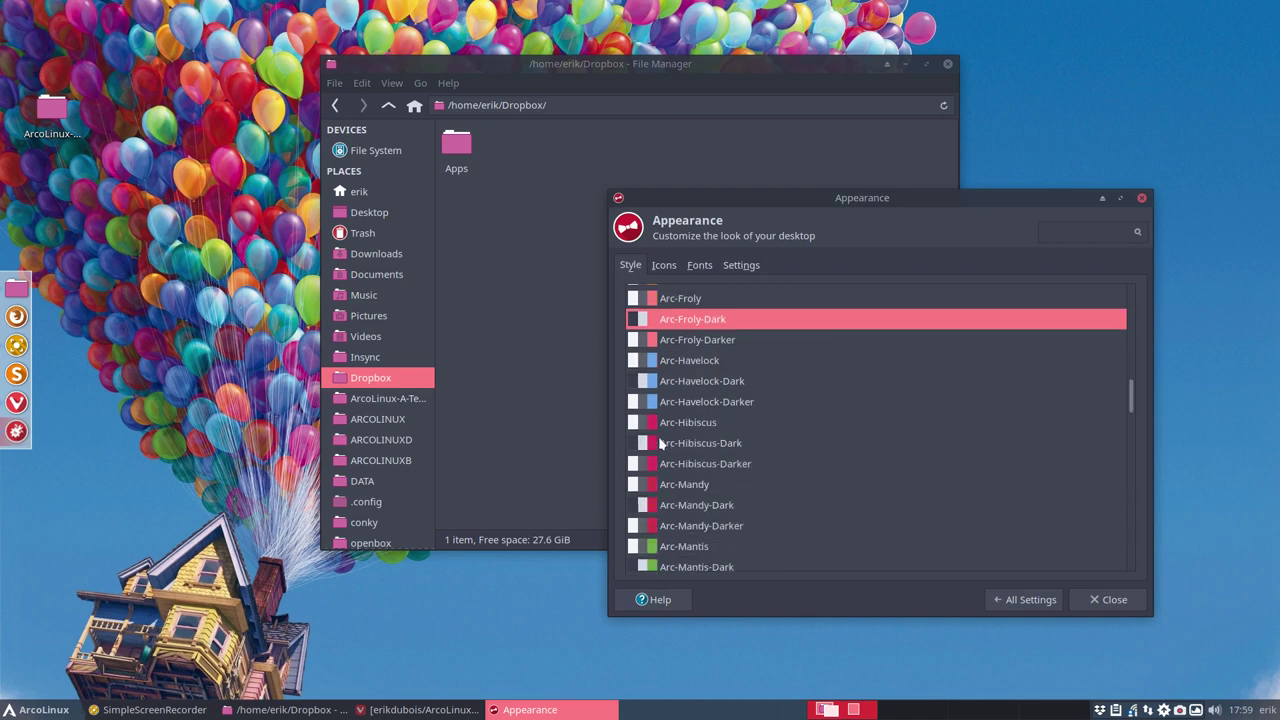
click(660, 443)
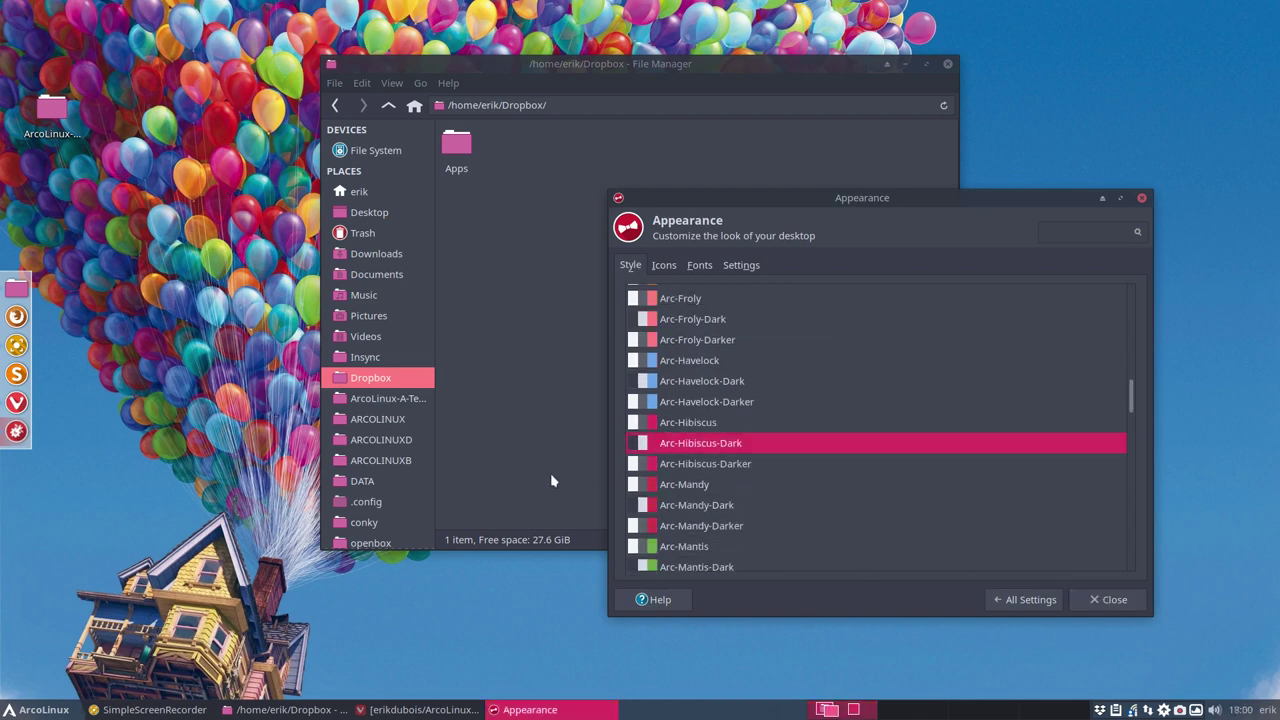
click(400, 400)
key(alt+Left)
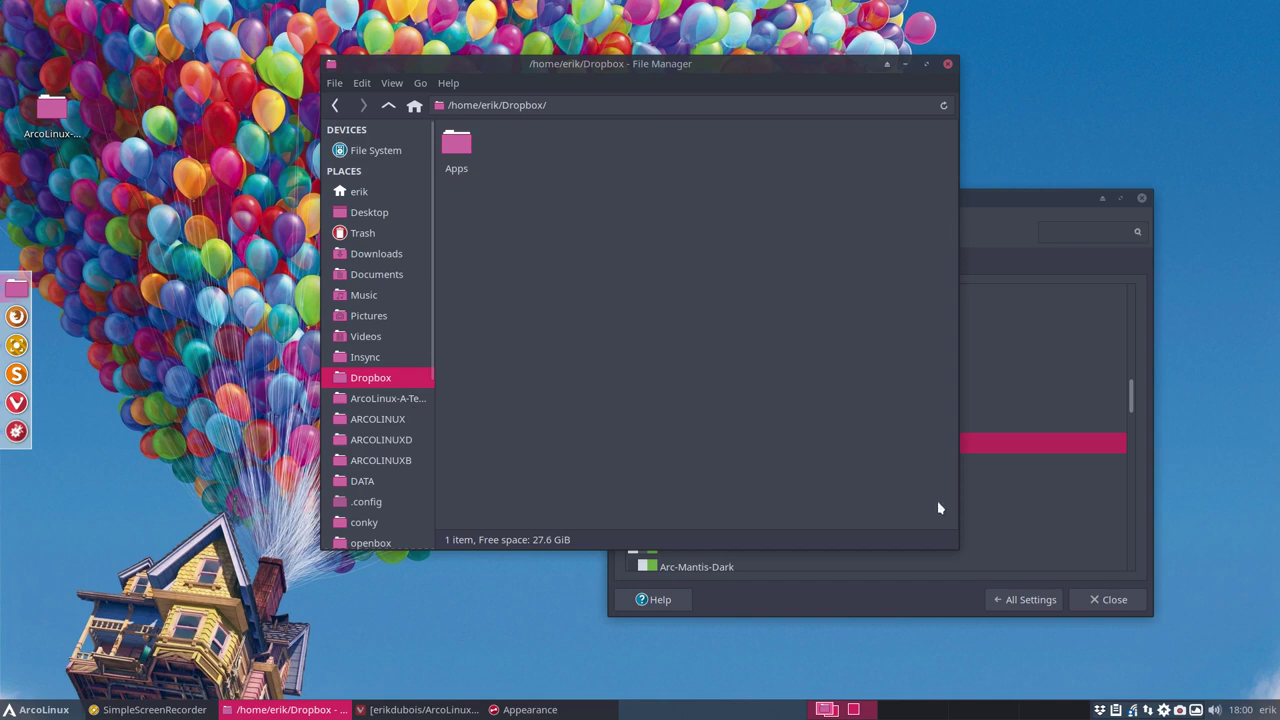
click(1022, 450)
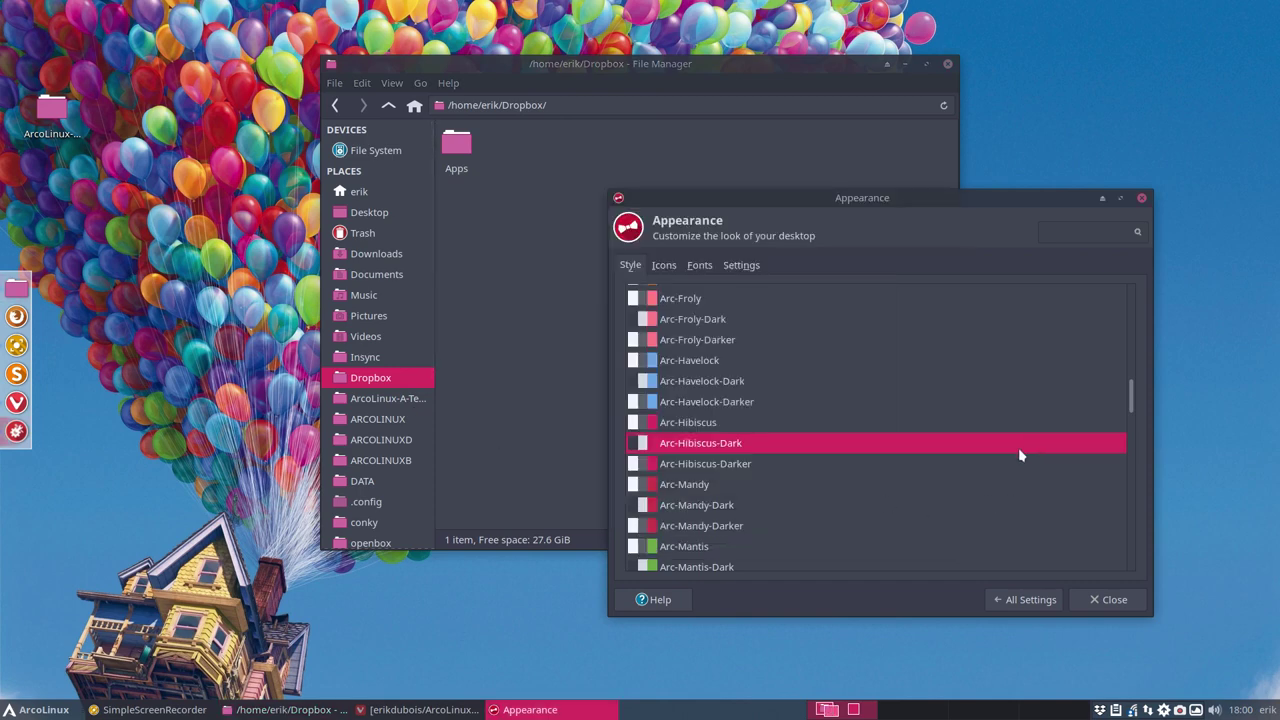
Set the style to Arc-Mandy-Dark and check its accent in the ArcoLinux-A-Team and Dropbox folders.
click(697, 505)
click(398, 398)
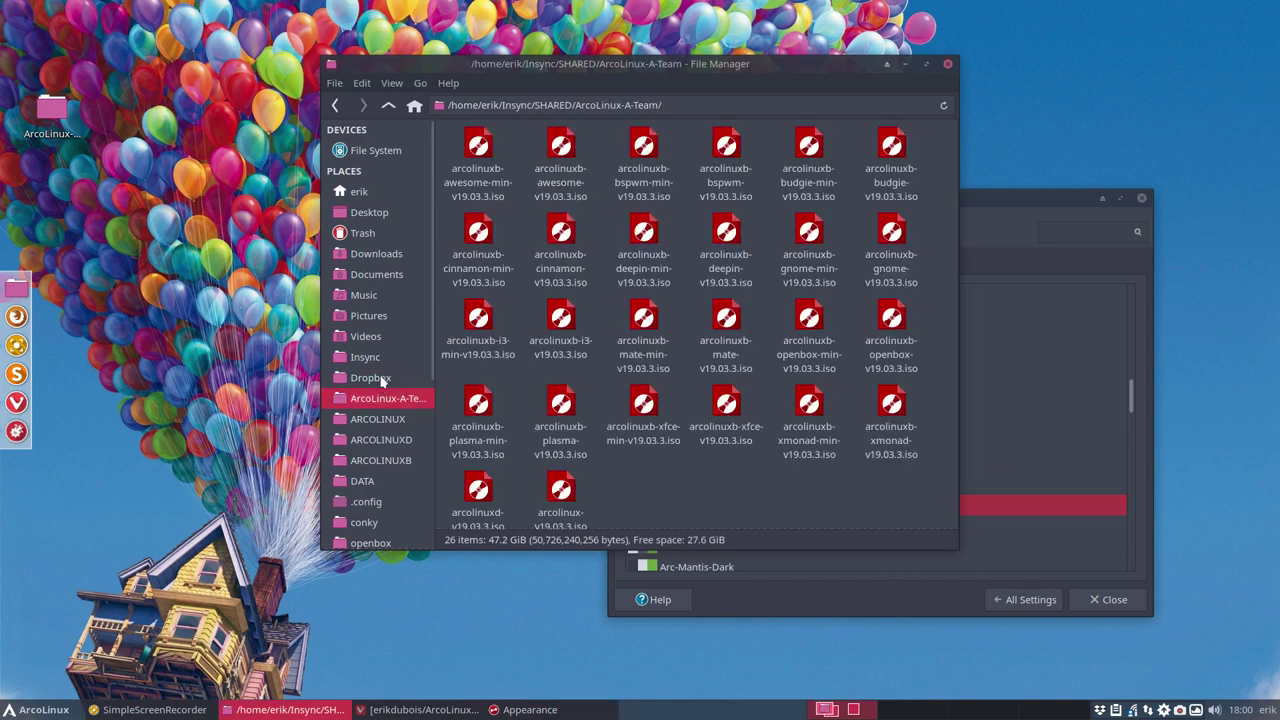
key(alt+Left)
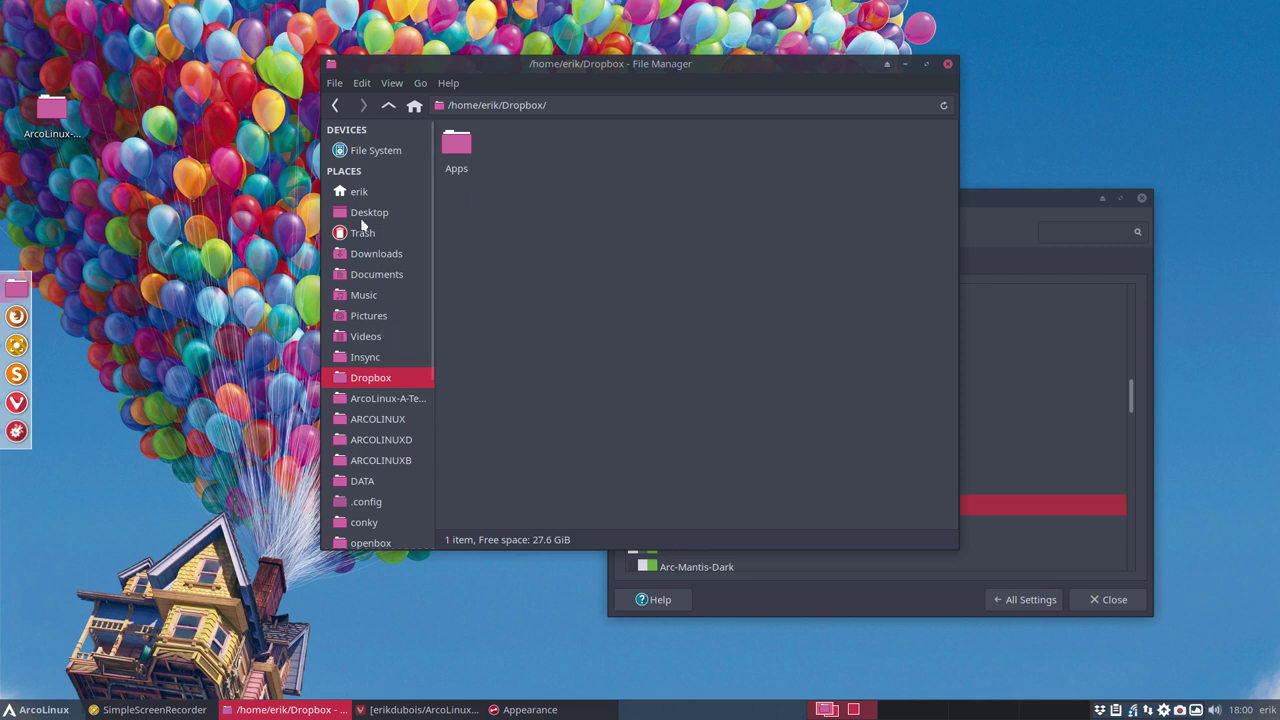
Open /usr/share/themes and look through the installed Arc theme folders.
scroll(380, 421, down, 5)
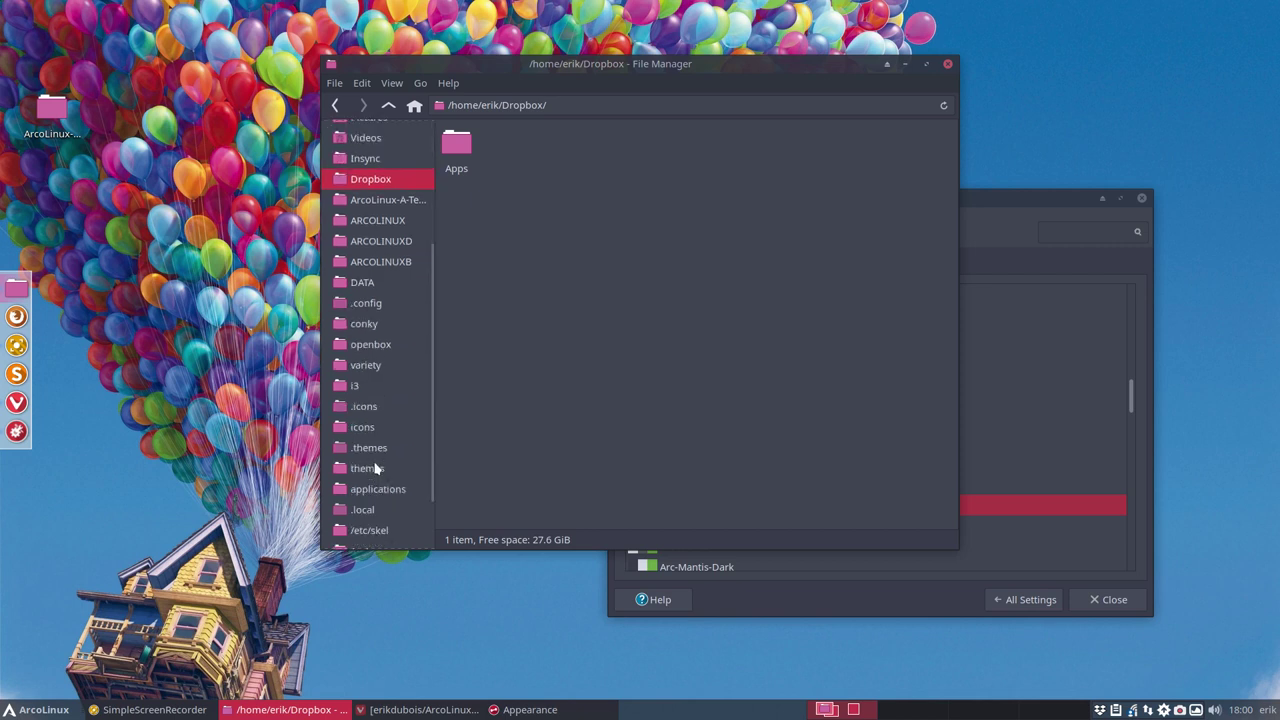
click(370, 468)
scroll(572, 402, down, 3)
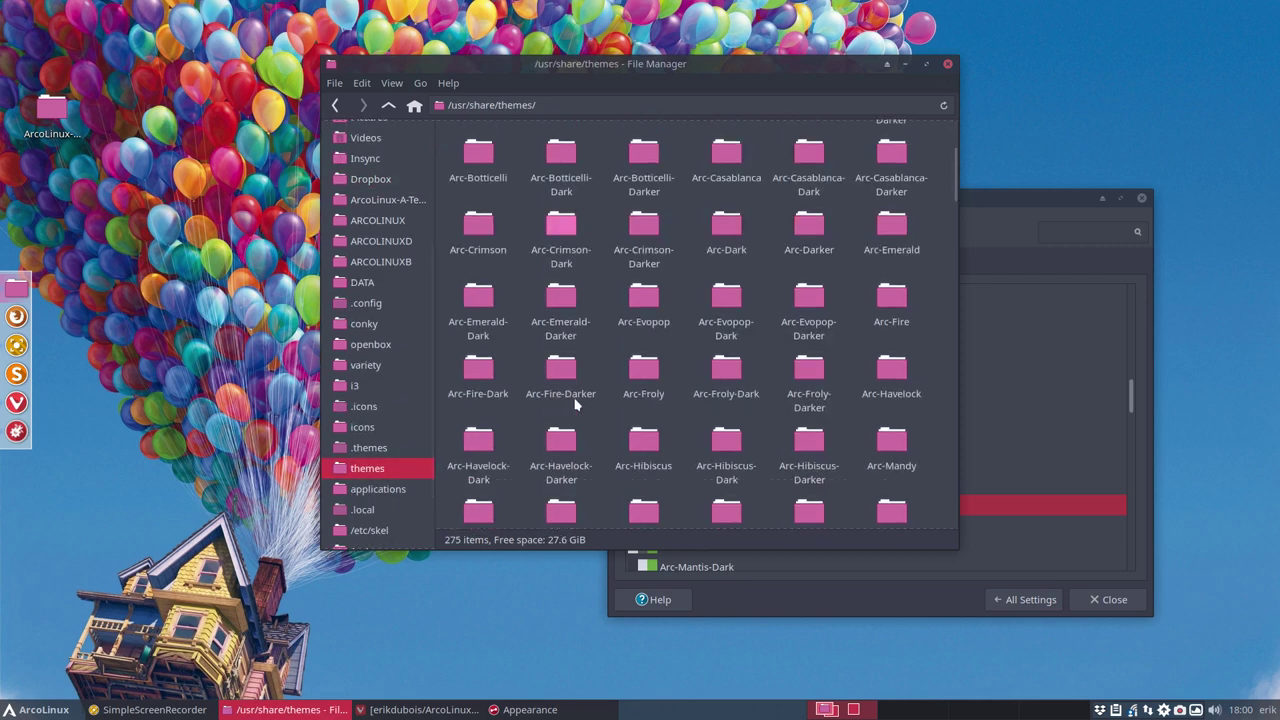
scroll(575, 403, down, 2)
scroll(575, 403, down, 5)
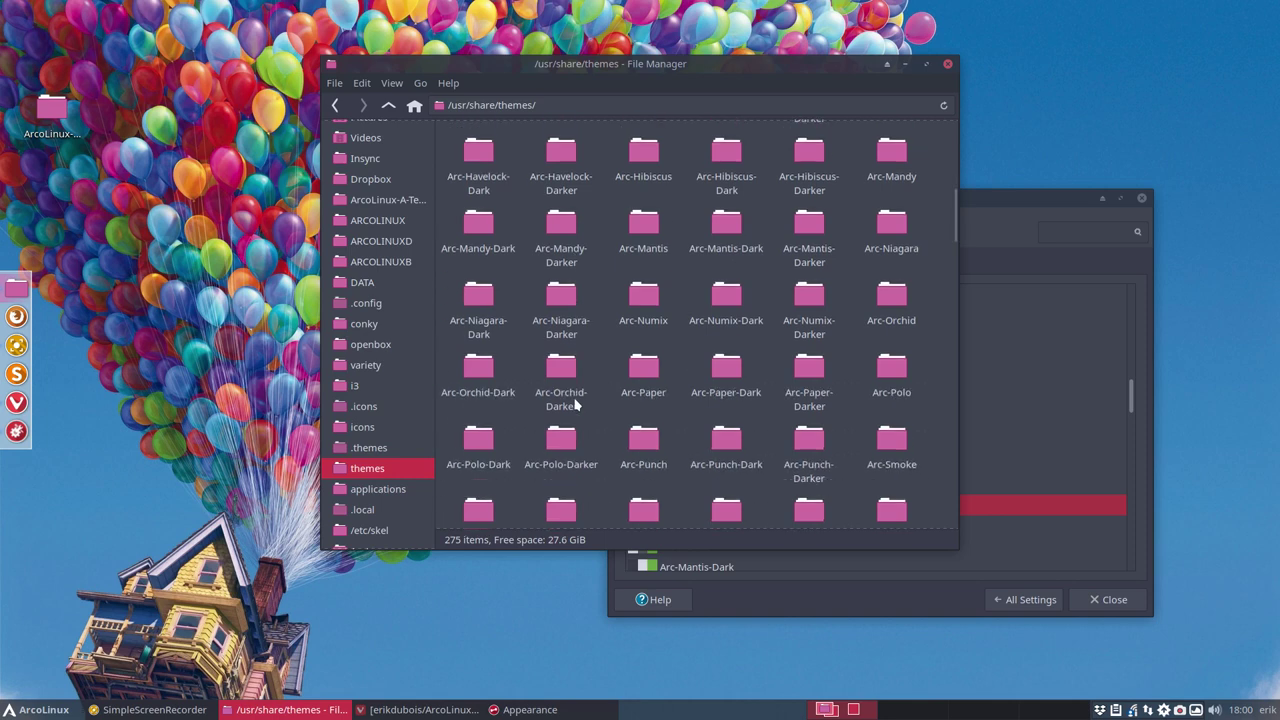
Open the places folder of the Sardi-Mint-Y-Pink icon theme in /usr/share/icons.
click(402, 447)
click(415, 426)
scroll(592, 425, down, 5)
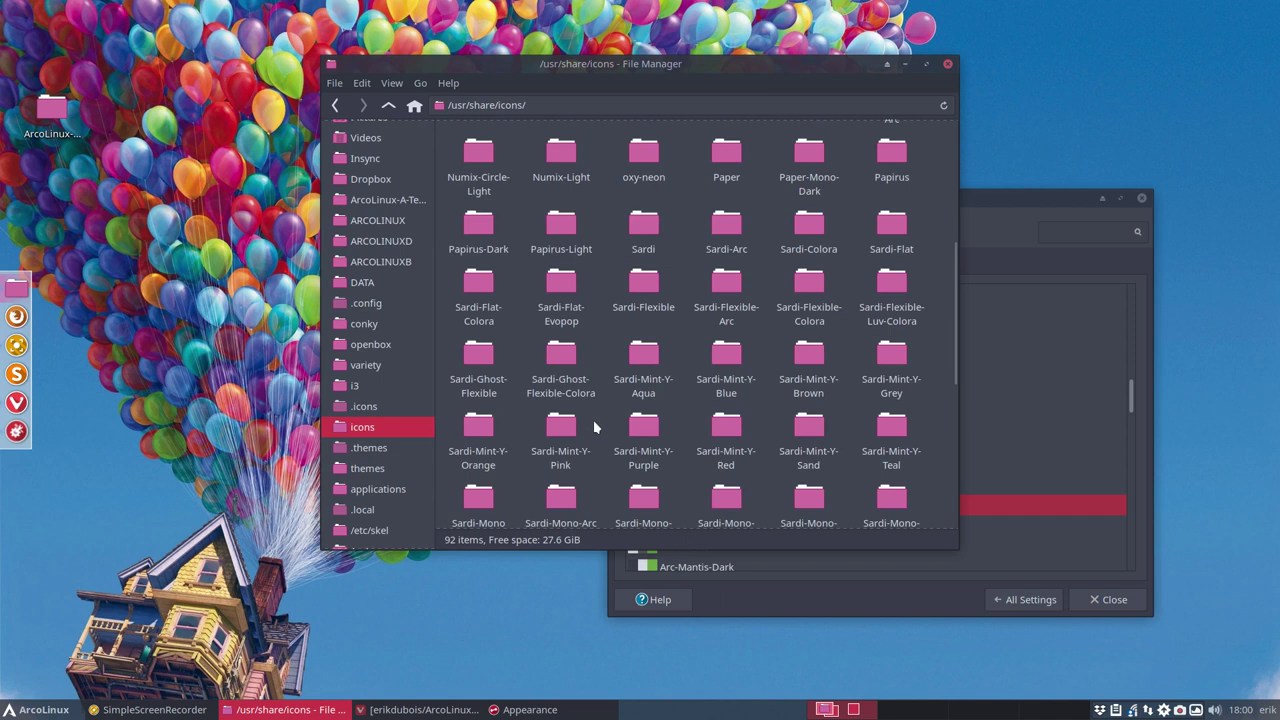
click(548, 426)
double_click(548, 426)
click(489, 153)
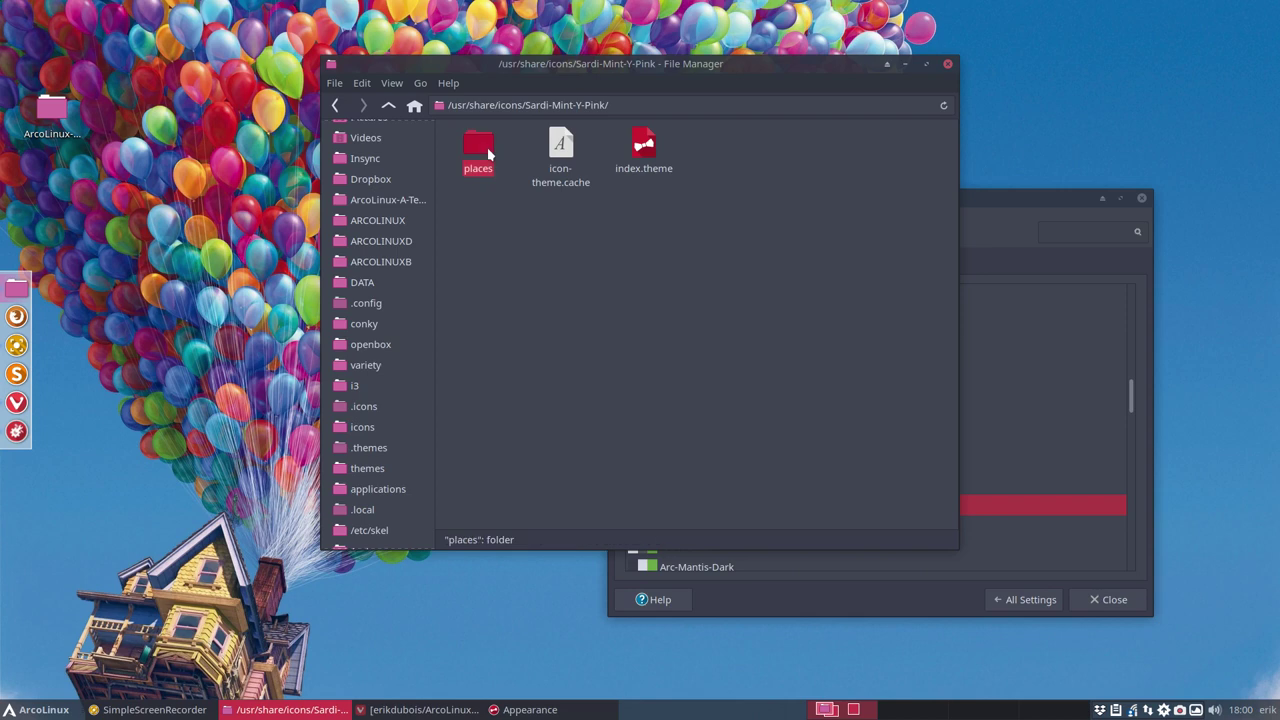
double_click(489, 153)
Look at the icons in the 22 folder and return to the places folder.
click(548, 149)
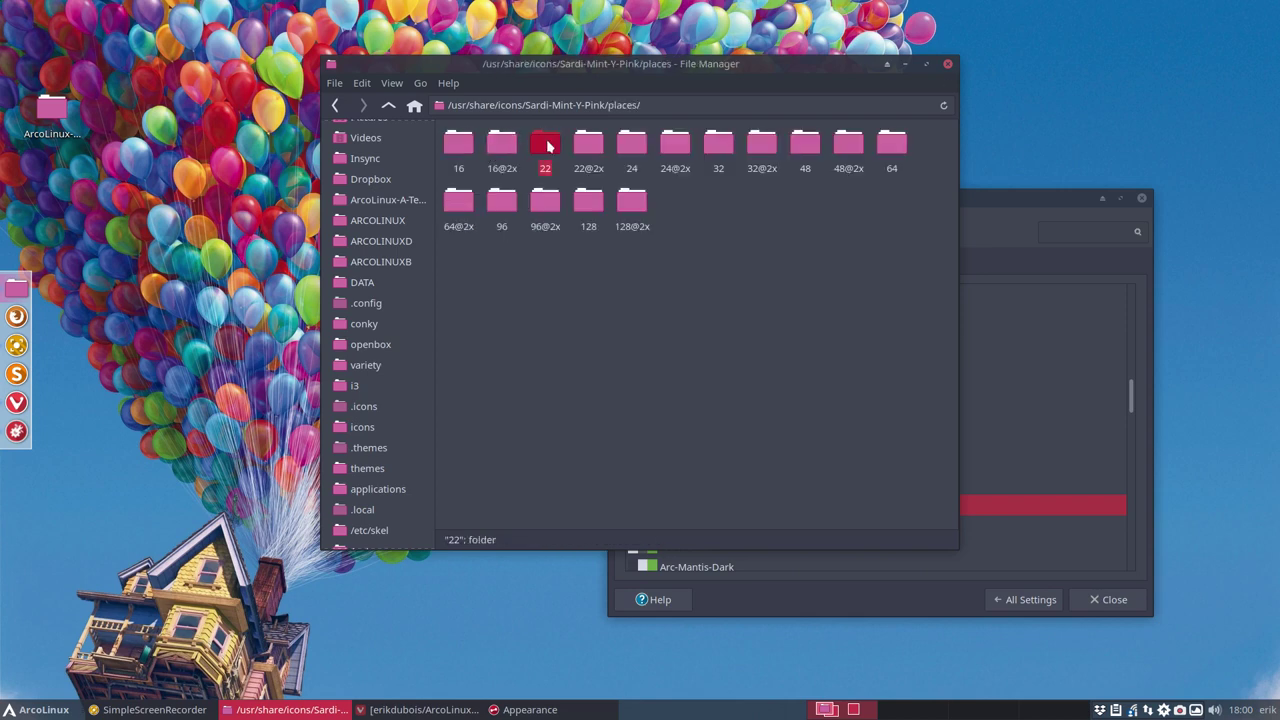
double_click(548, 149)
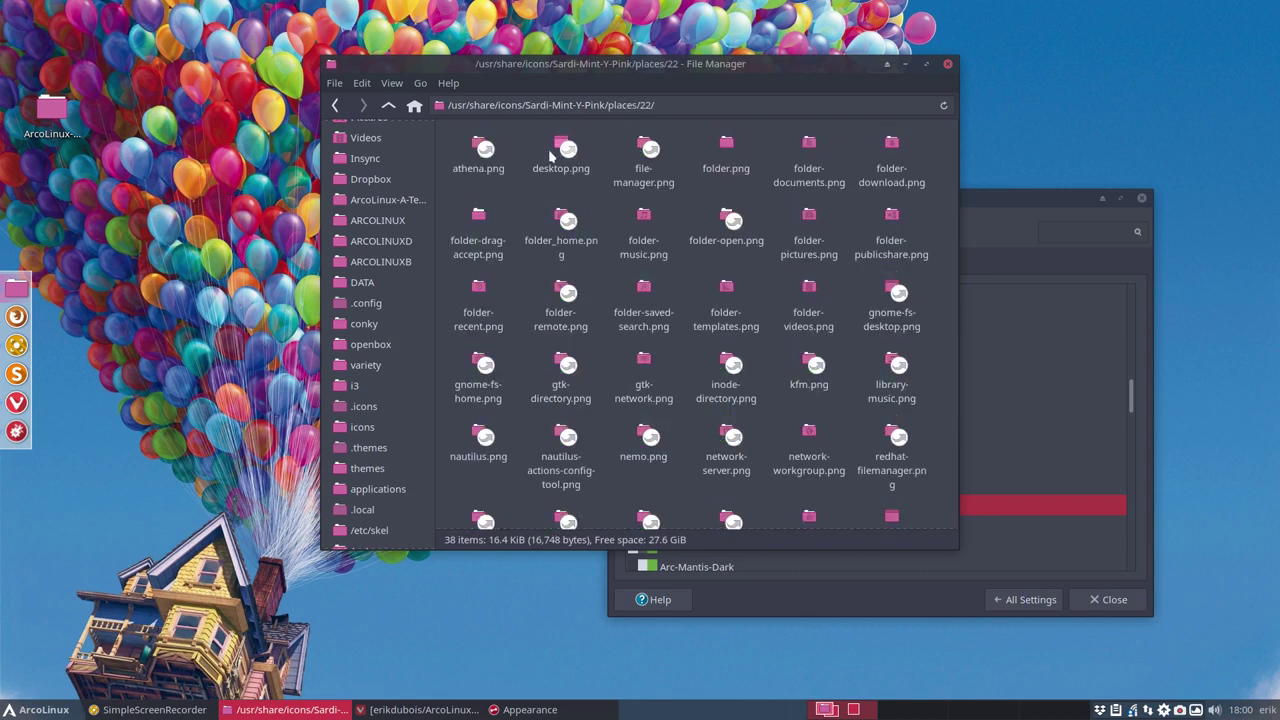
click(388, 105)
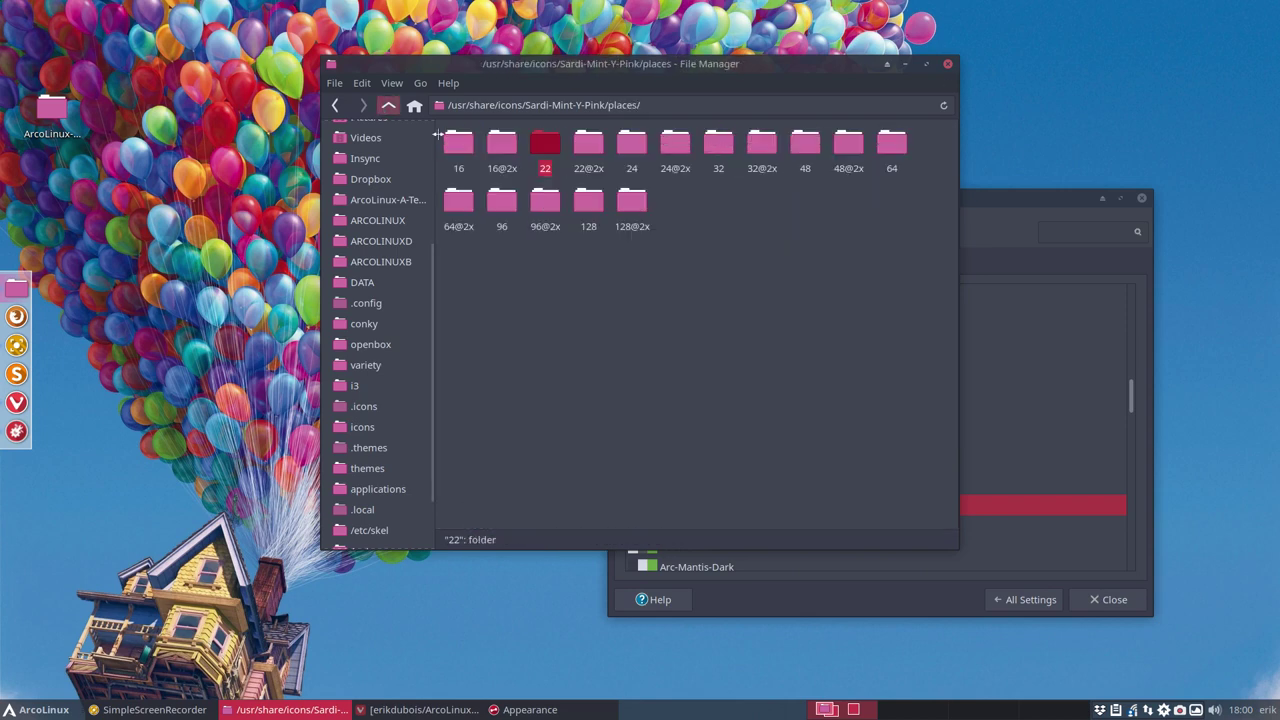
Open folder.png from the 48 folder in the image viewer and reposition the viewer window.
double_click(805, 143)
double_click(726, 146)
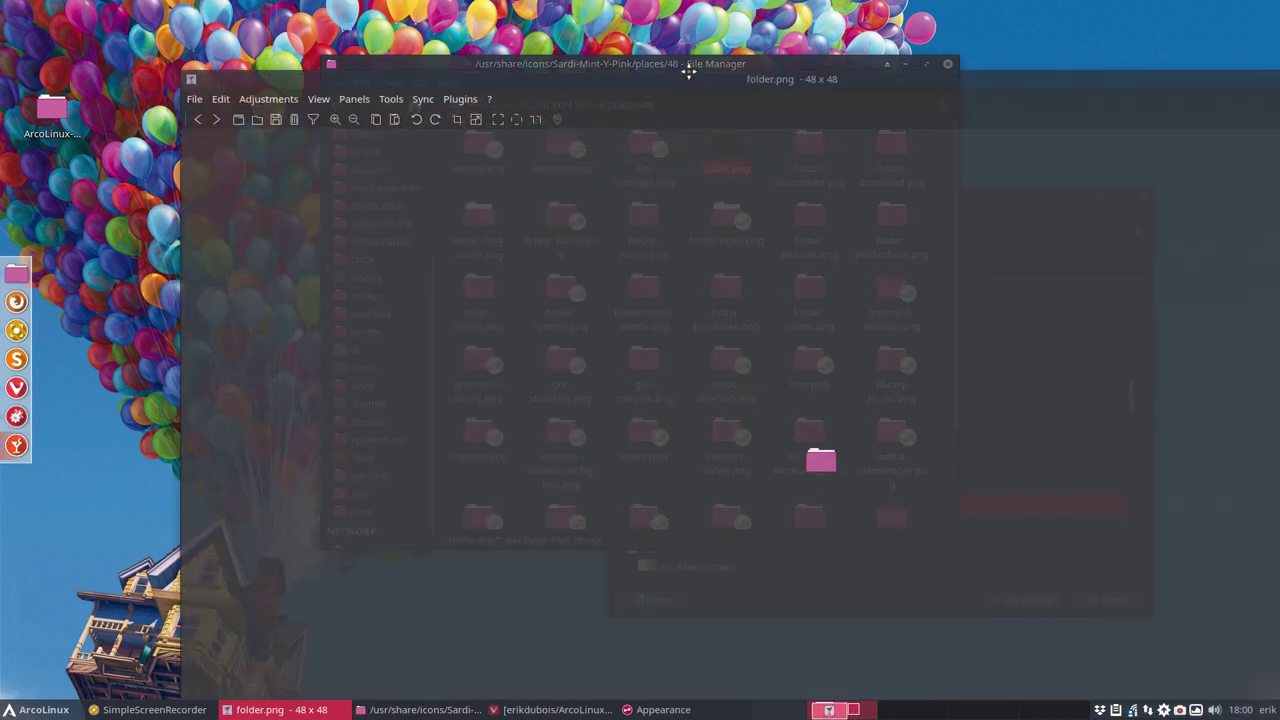
drag(815, 50, 757, 42)
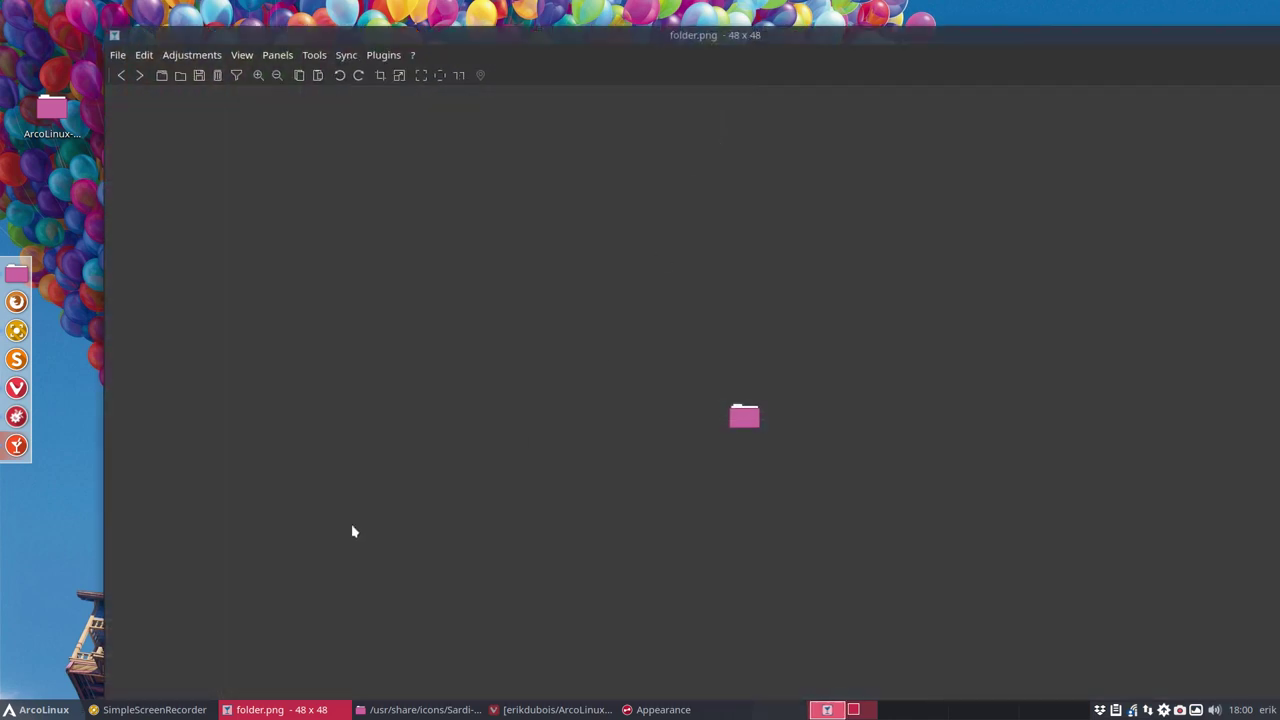
Search the applications for "gpi" and launch the Gpick color picker.
click(83, 591)
key(super)
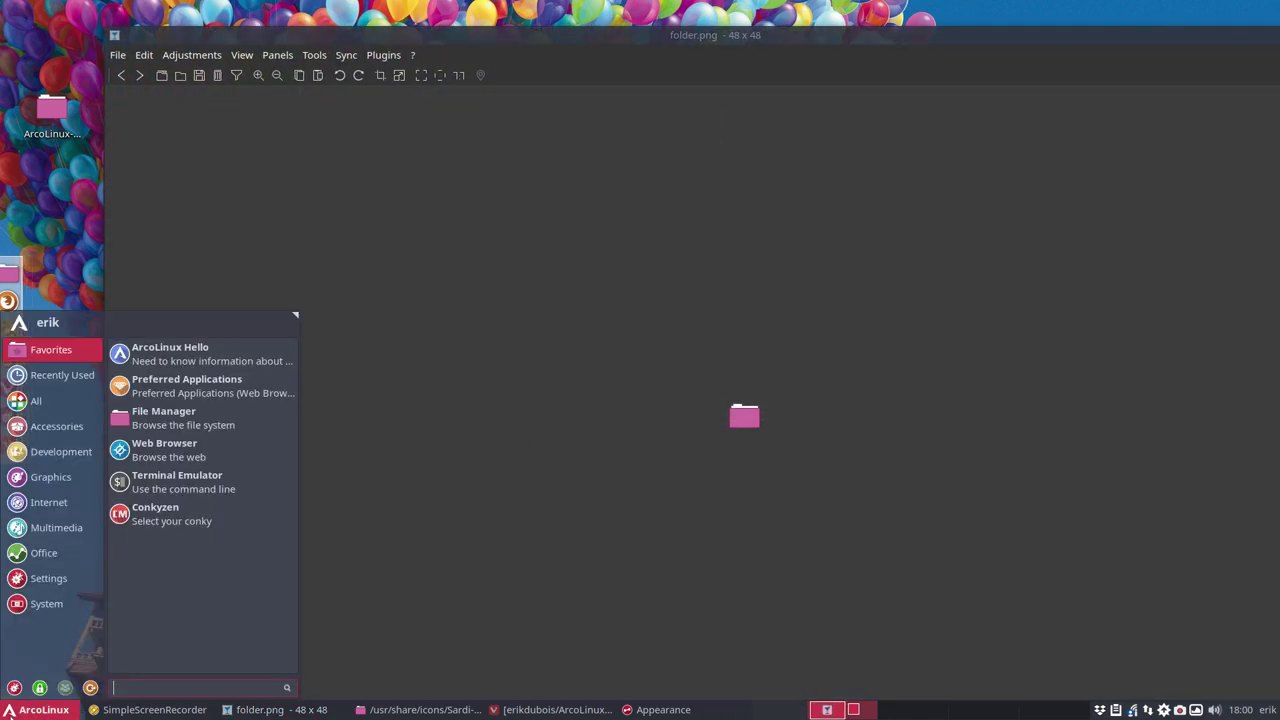
text(gpi)
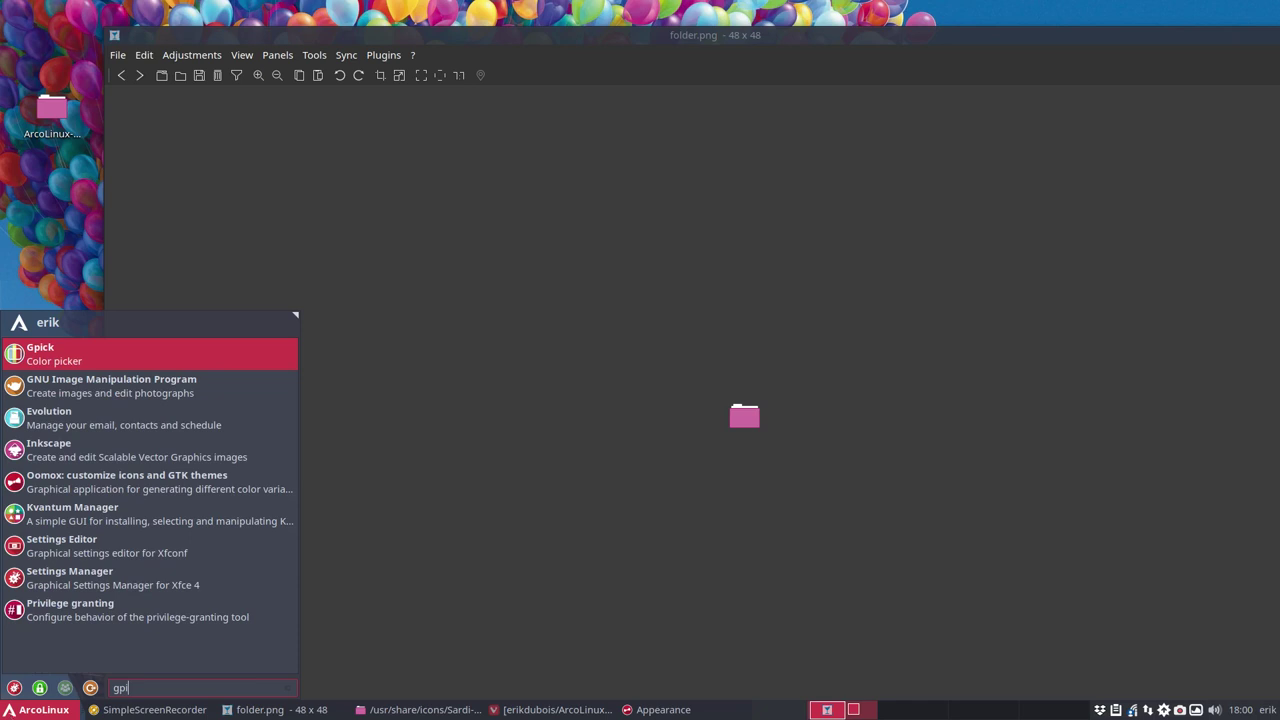
key(Return)
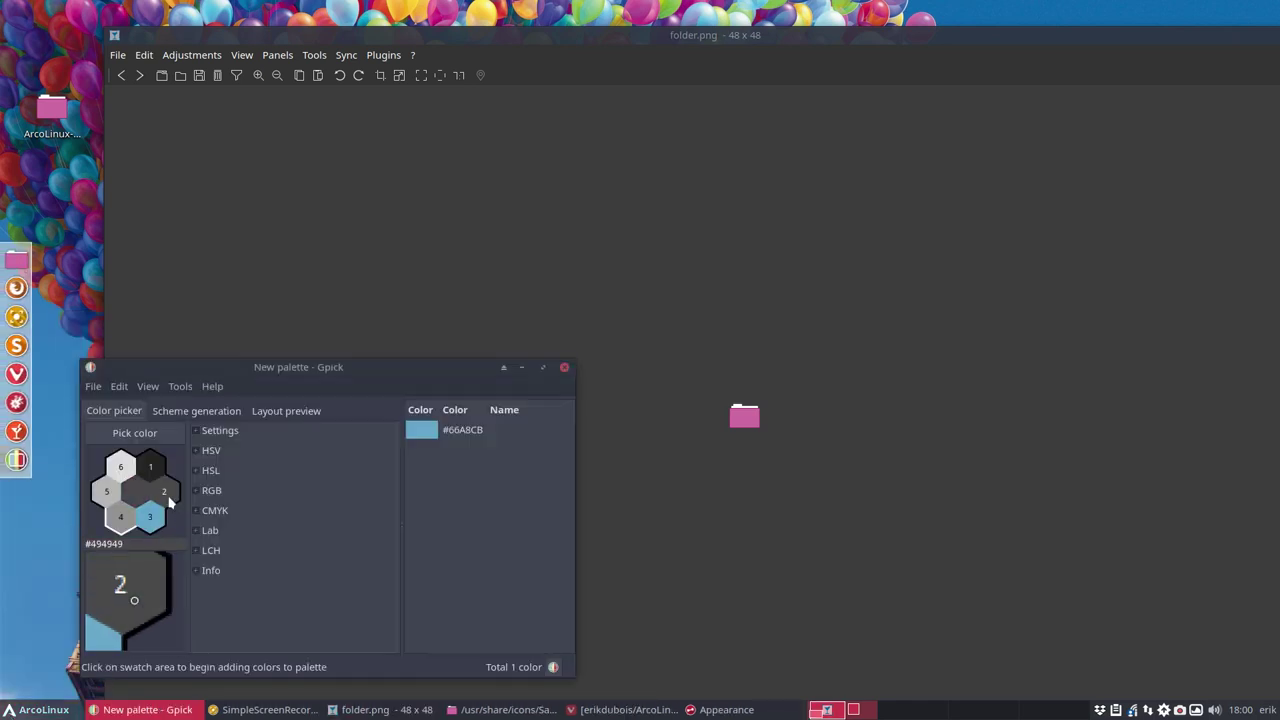
Move Gpick clear of the folder image, sample the folder's pink into the palette and select the new entry.
drag(257, 367, 250, 147)
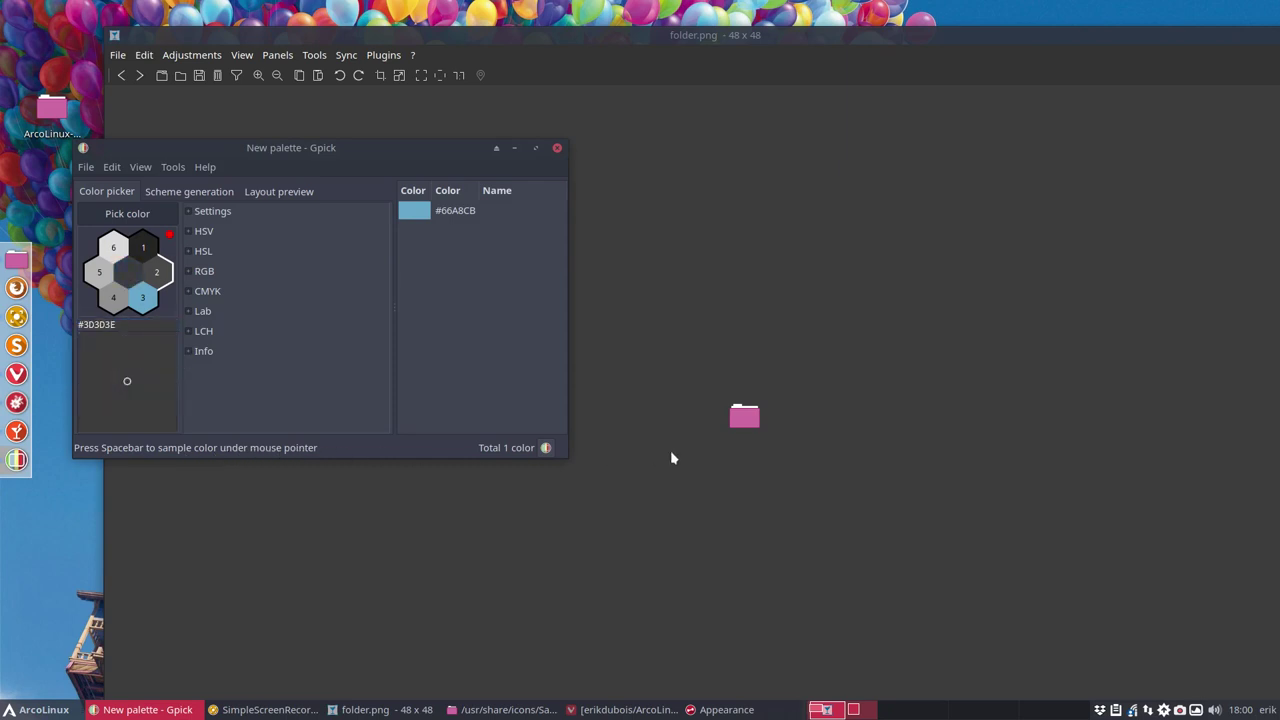
key(space)
click(455, 232)
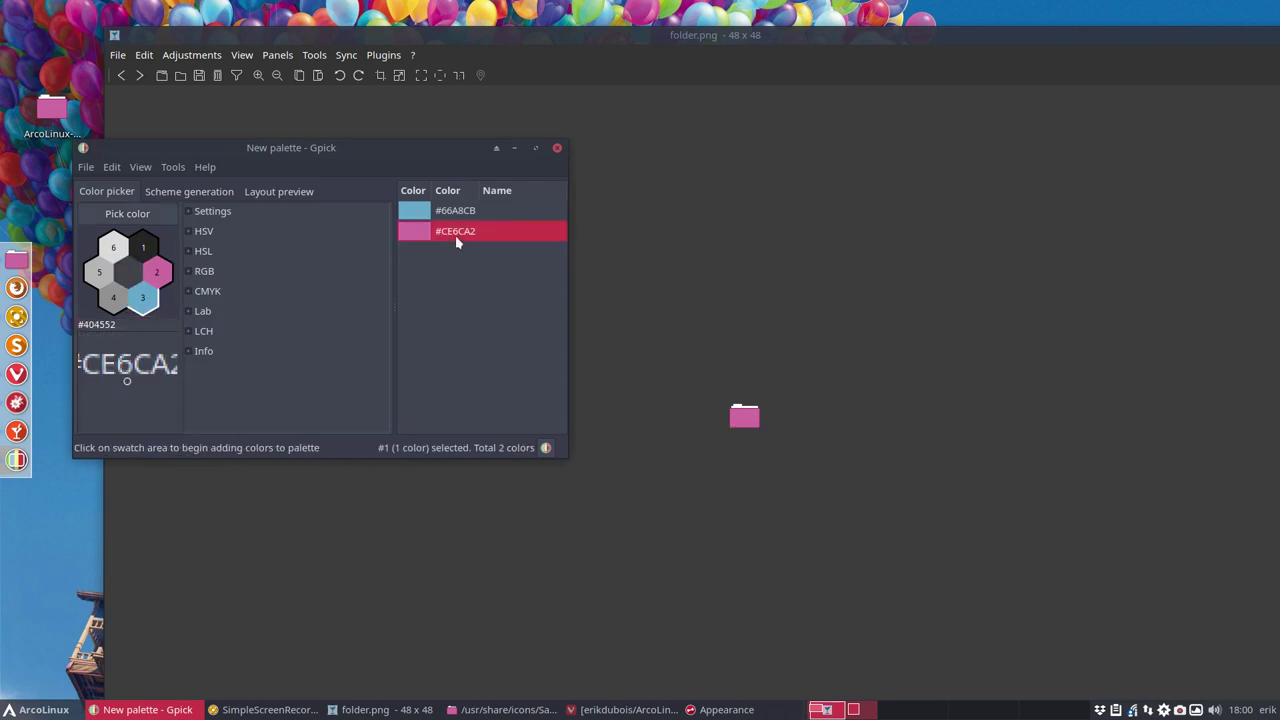
Copy the color code of the selected pink palette entry #CE6CA2 and close Gpick.
right_click(466, 232)
mouse_move(520, 240)
click(690, 241)
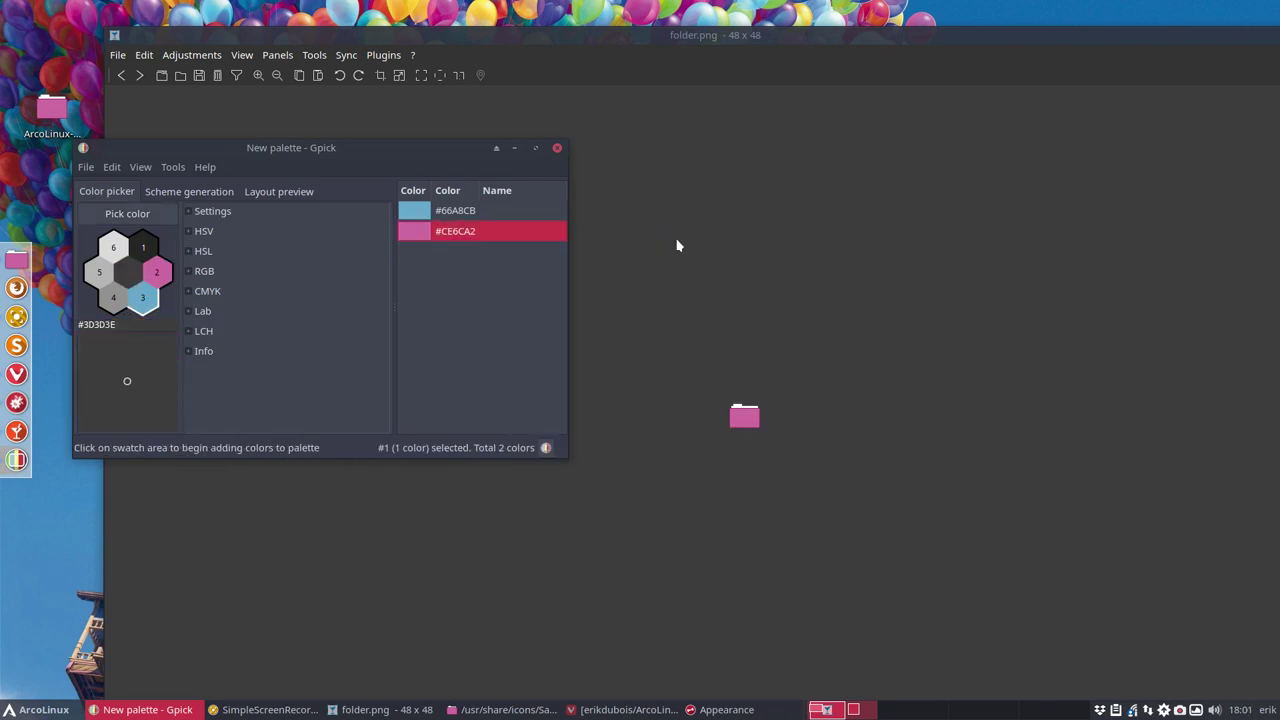
click(557, 148)
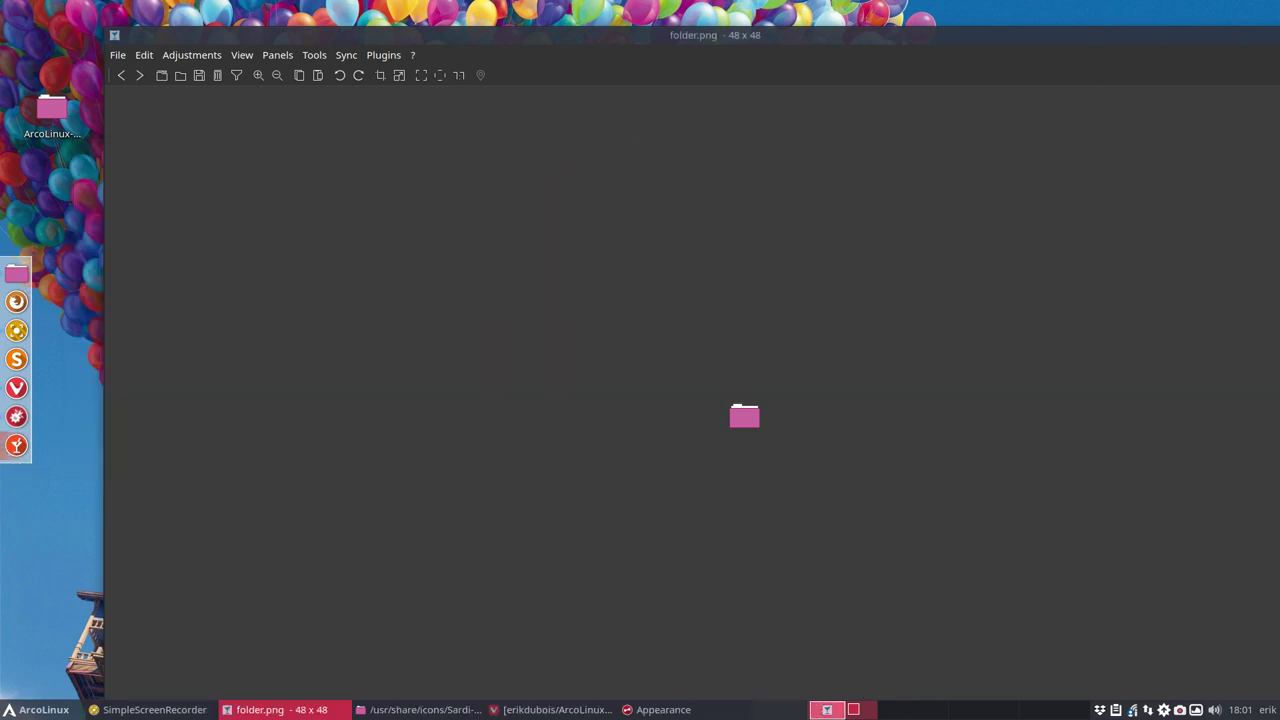
Minimize the folder.png image viewer and close the icon folder window and the Appearance settings.
click(275, 709)
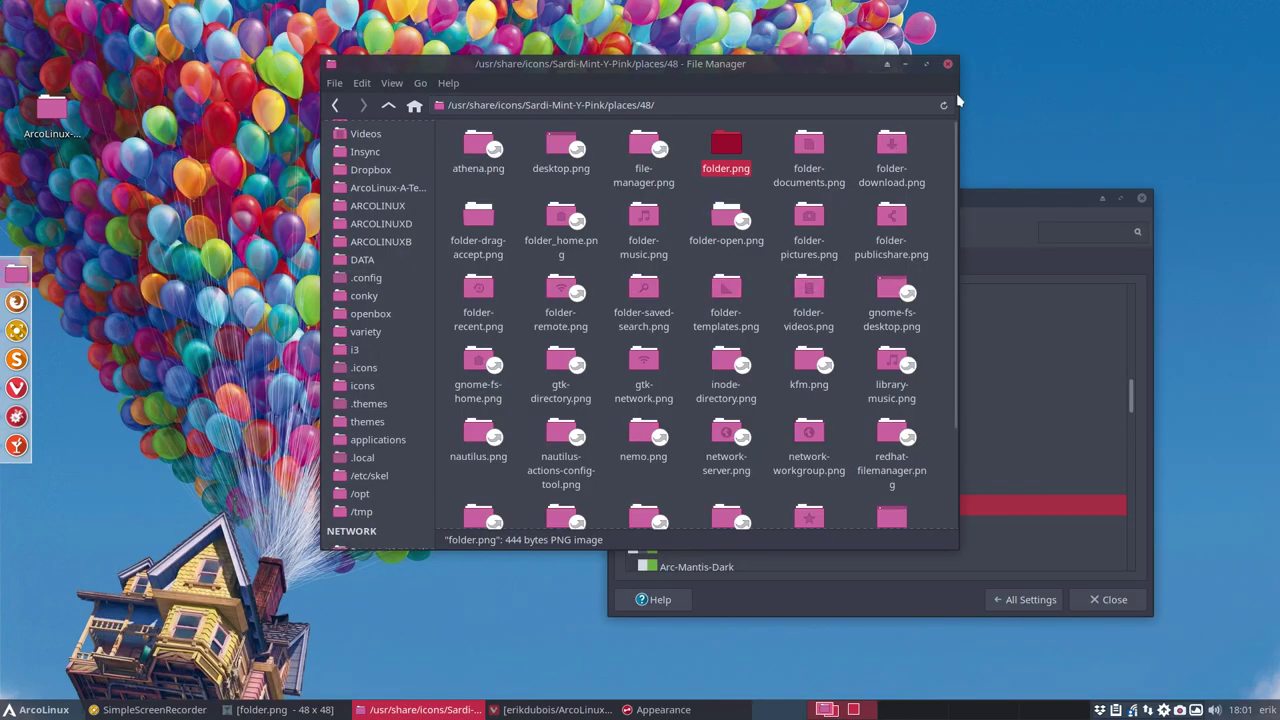
click(950, 60)
click(1141, 197)
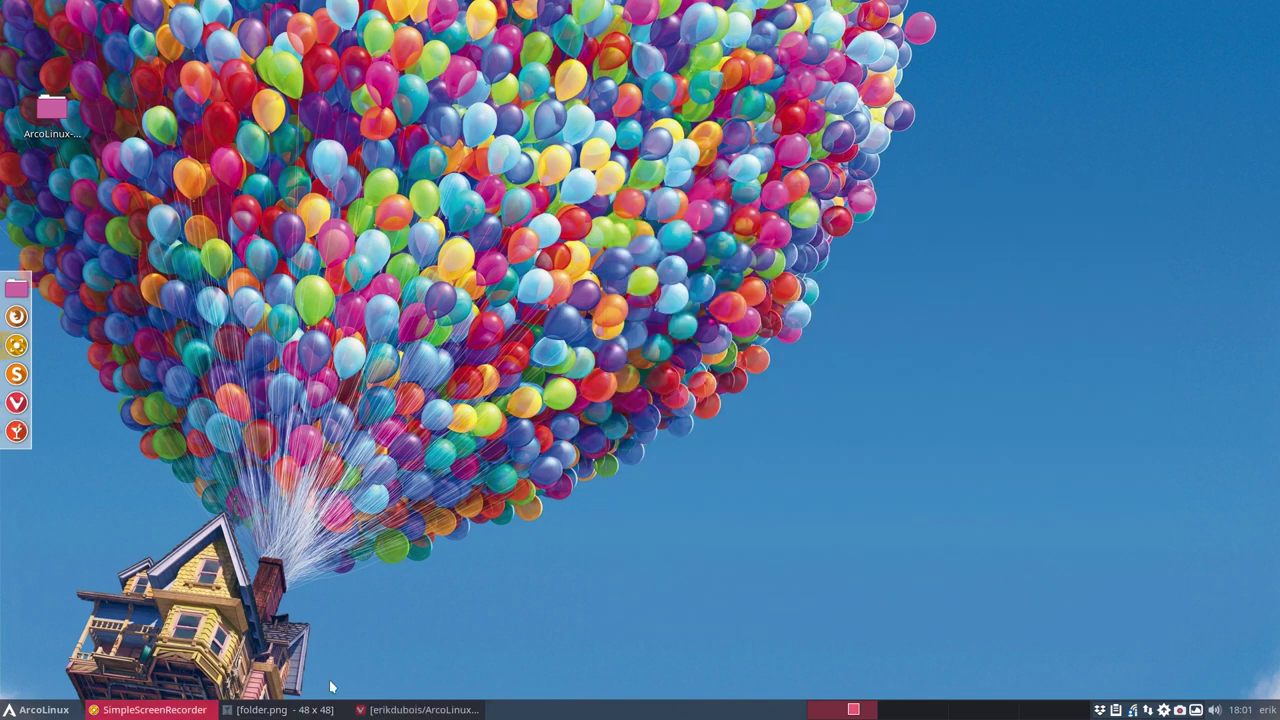
Open the use-this-for-just-one-theme folder inside the desktop's ArcoLinux-Arc-Themes-master folder and start a terminal there.
double_click(52, 110)
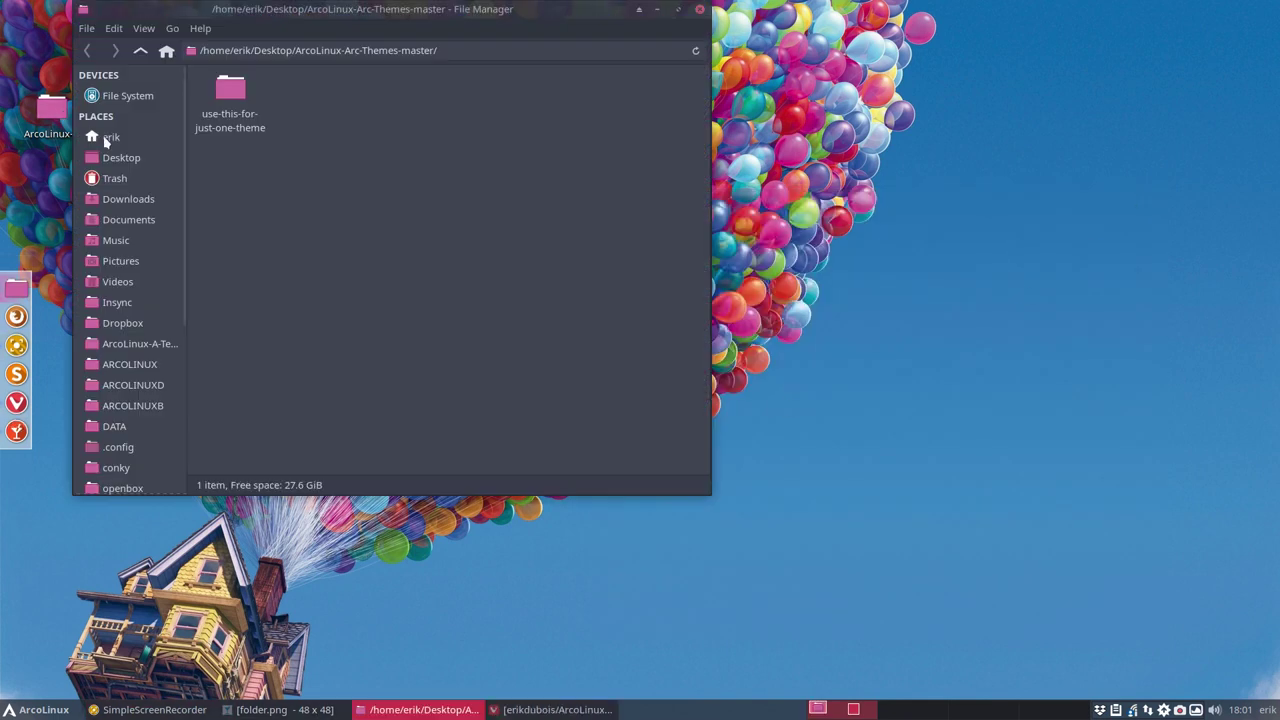
double_click(228, 92)
click(228, 92)
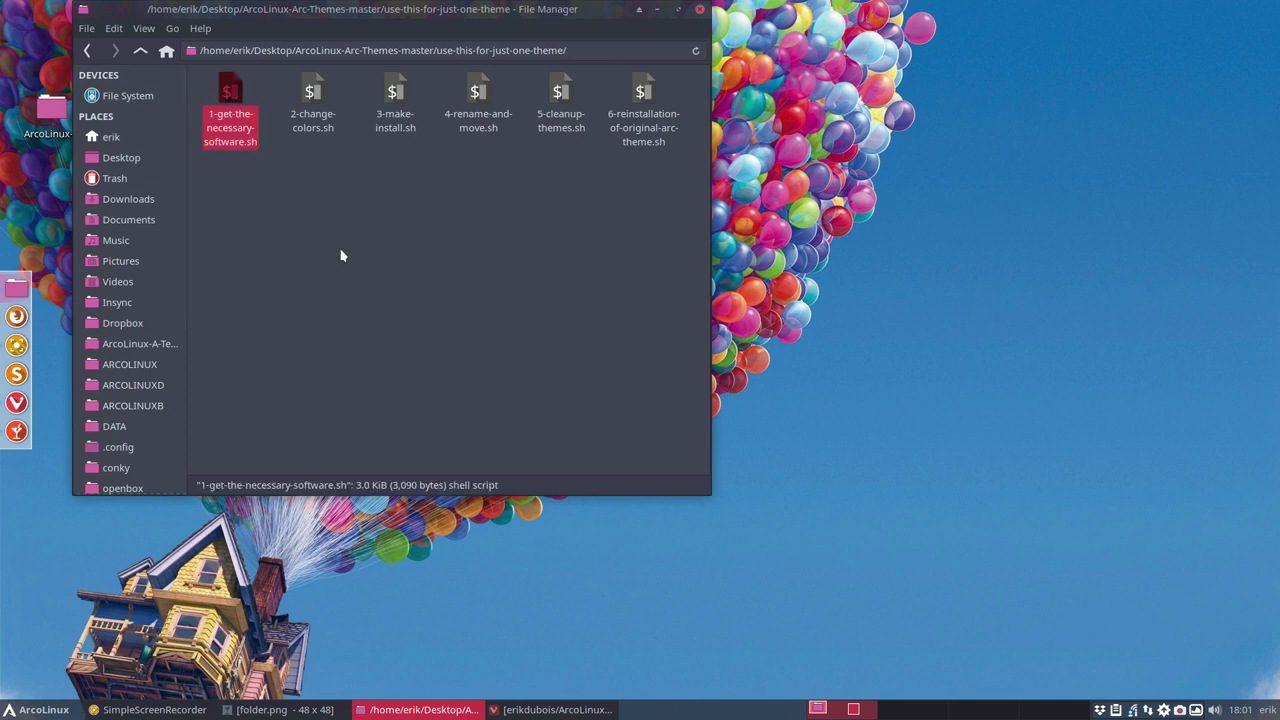
right_click(352, 258)
click(432, 338)
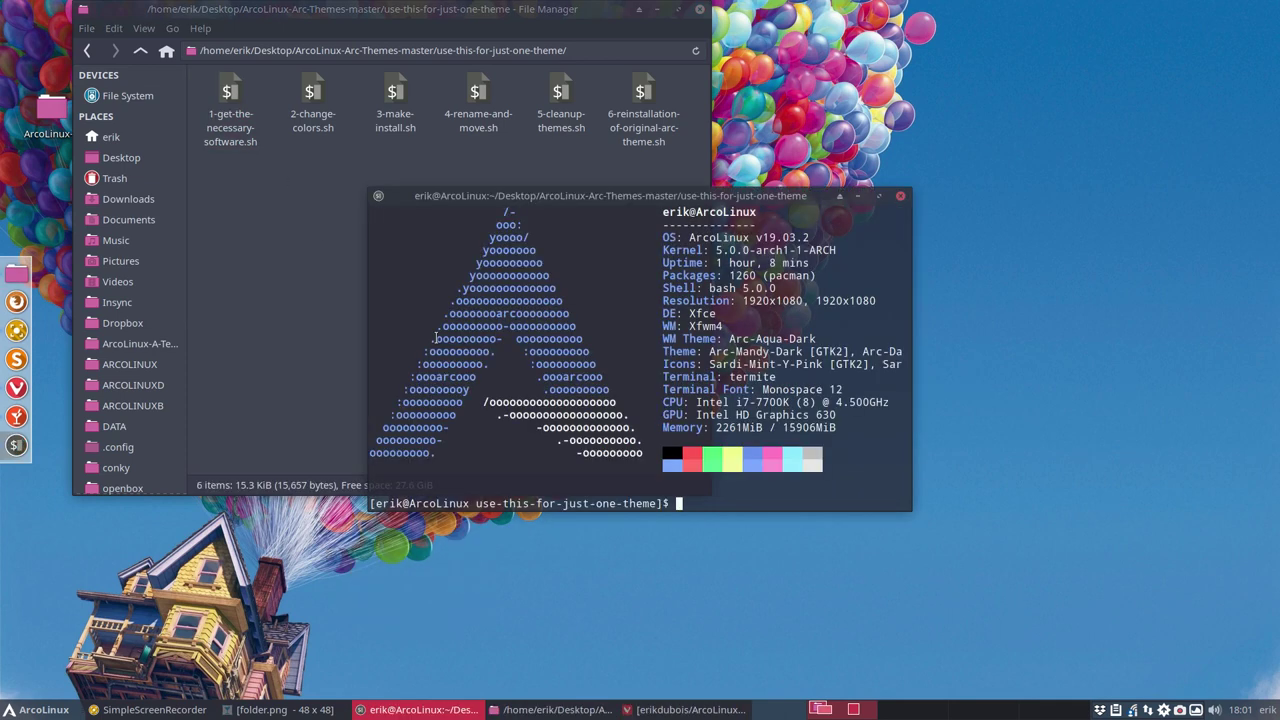
Run ./1-get-the-necessary-software.sh, authorize it with the sudo password and close the terminal when it finishes.
text(./1-get-the-necessary-software.sh)
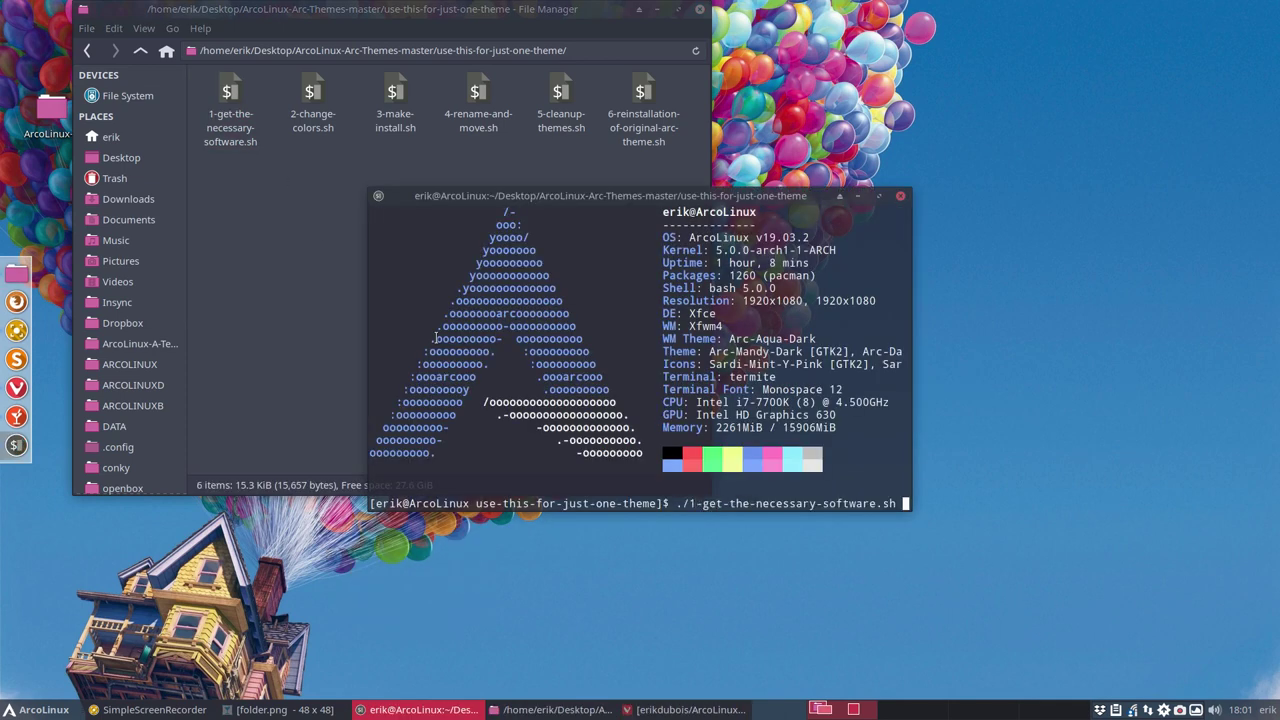
key(Return)
key(Return)
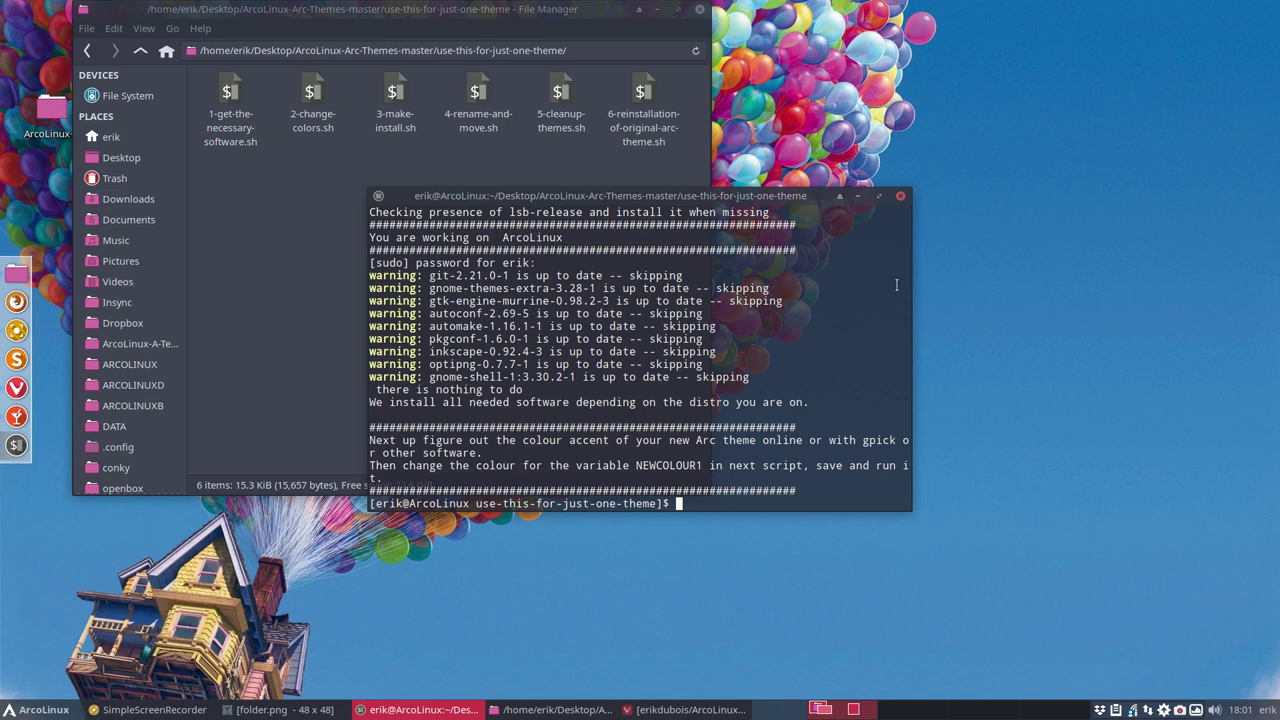
click(900, 196)
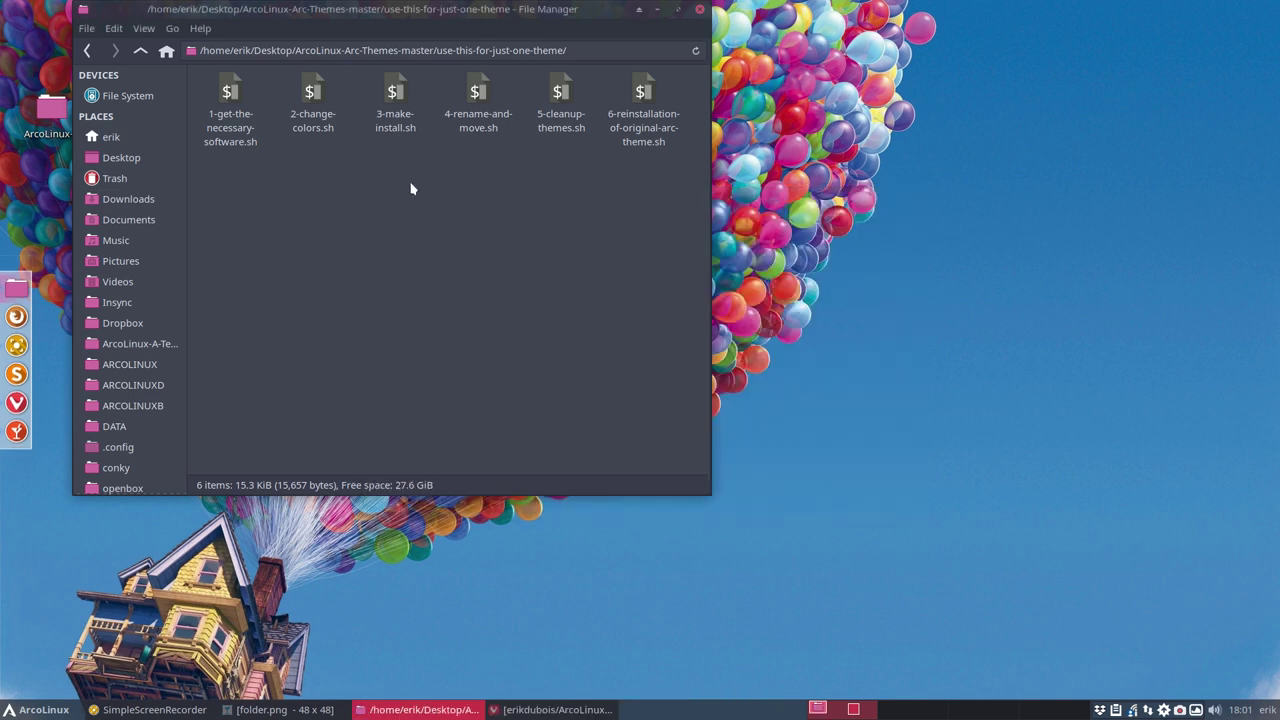
Open 2-change-colors.sh in Atom, set newcolour1 to CE6CA2 without the hashtag, save the script and close the editor.
double_click(312, 100)
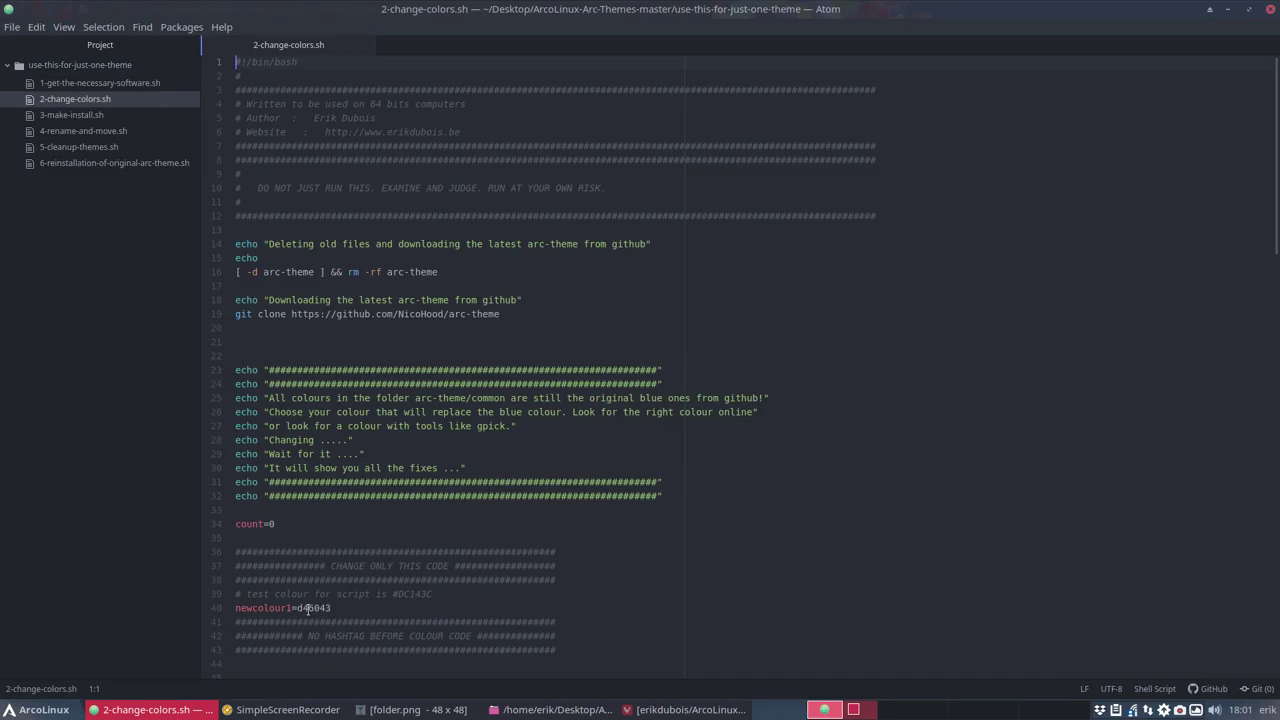
drag(297, 608, 341, 604)
text(#DC6C42)
key(BackSpace)
drag(301, 634, 492, 636)
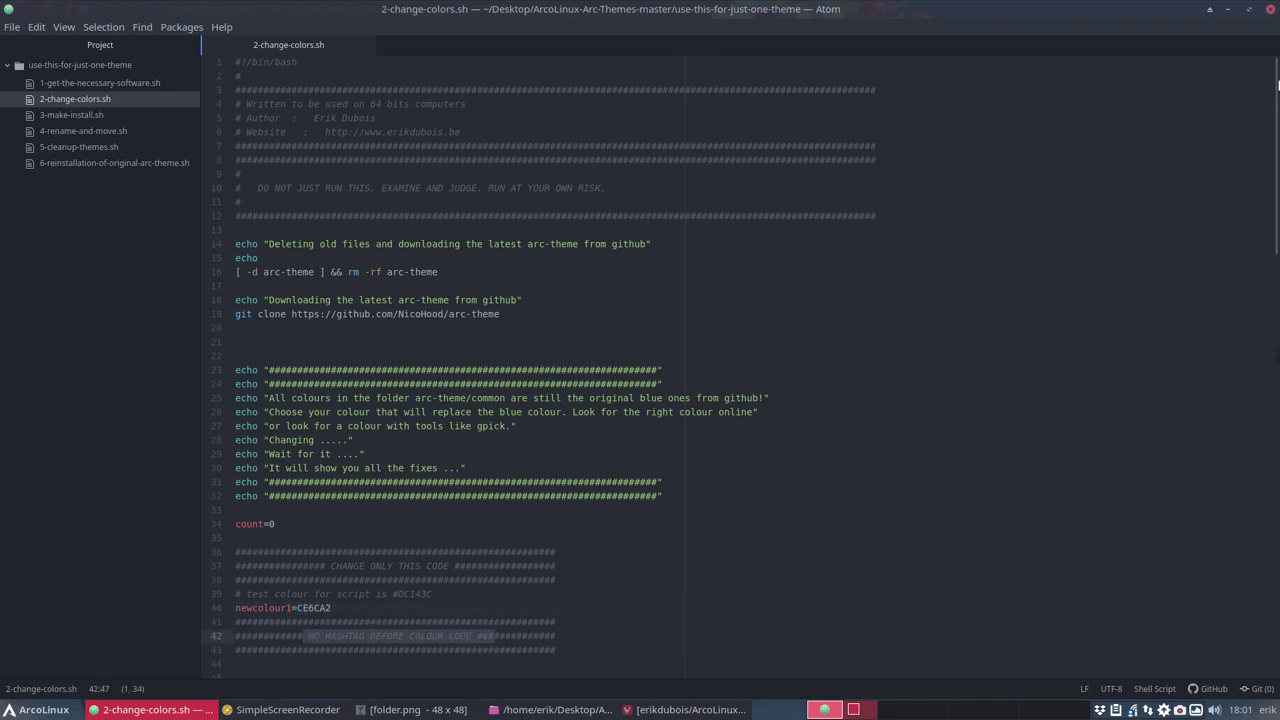
click(1270, 14)
Open a terminal in the script folder and run ./2-change-colors.sh.
right_click(335, 228)
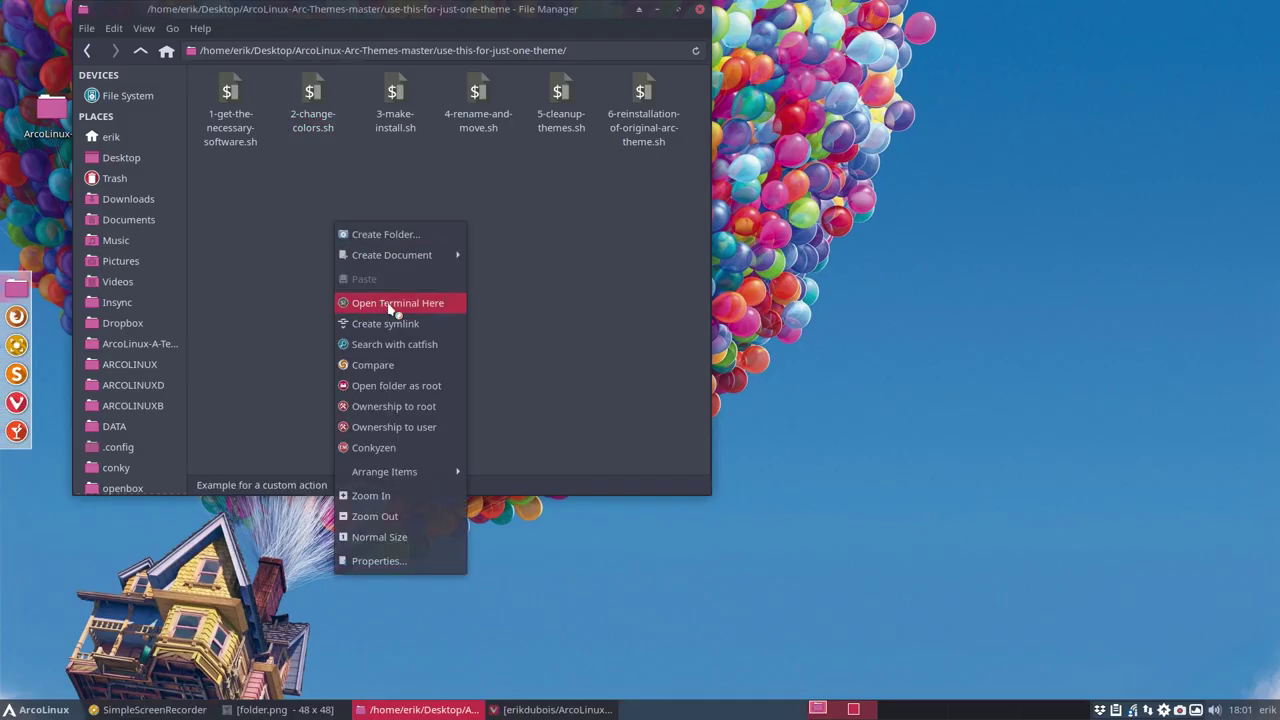
click(352, 304)
text(./)
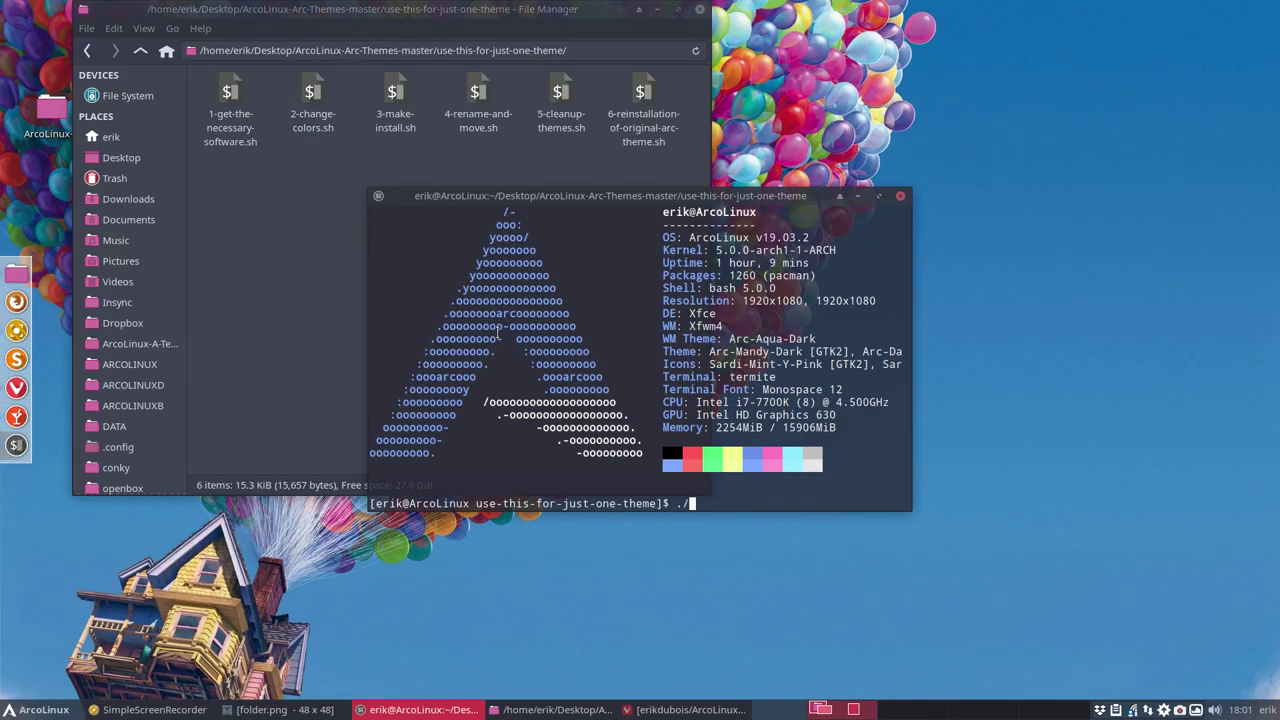
text(20)
key(Tab)
key(Return)
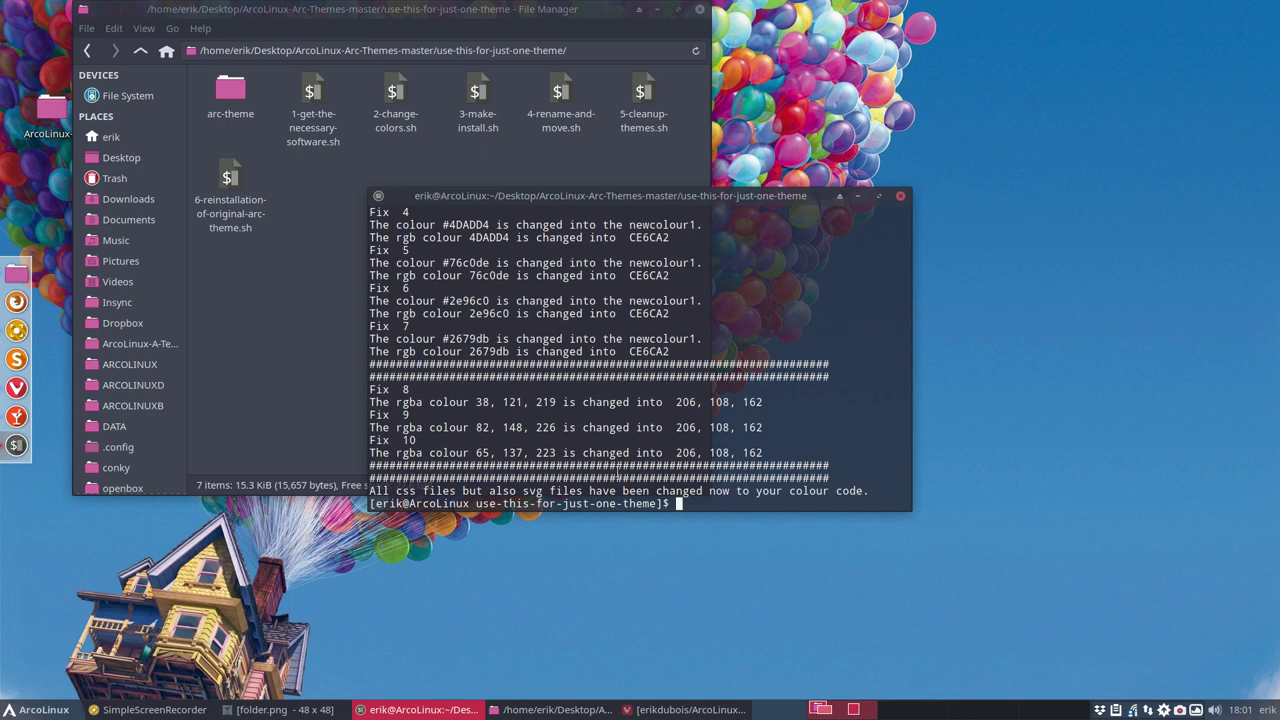
Run ./3-make-install.sh, place the terminal beside the file manager and enter the sudo password.
text(./30)
key(Tab)
key(Return)
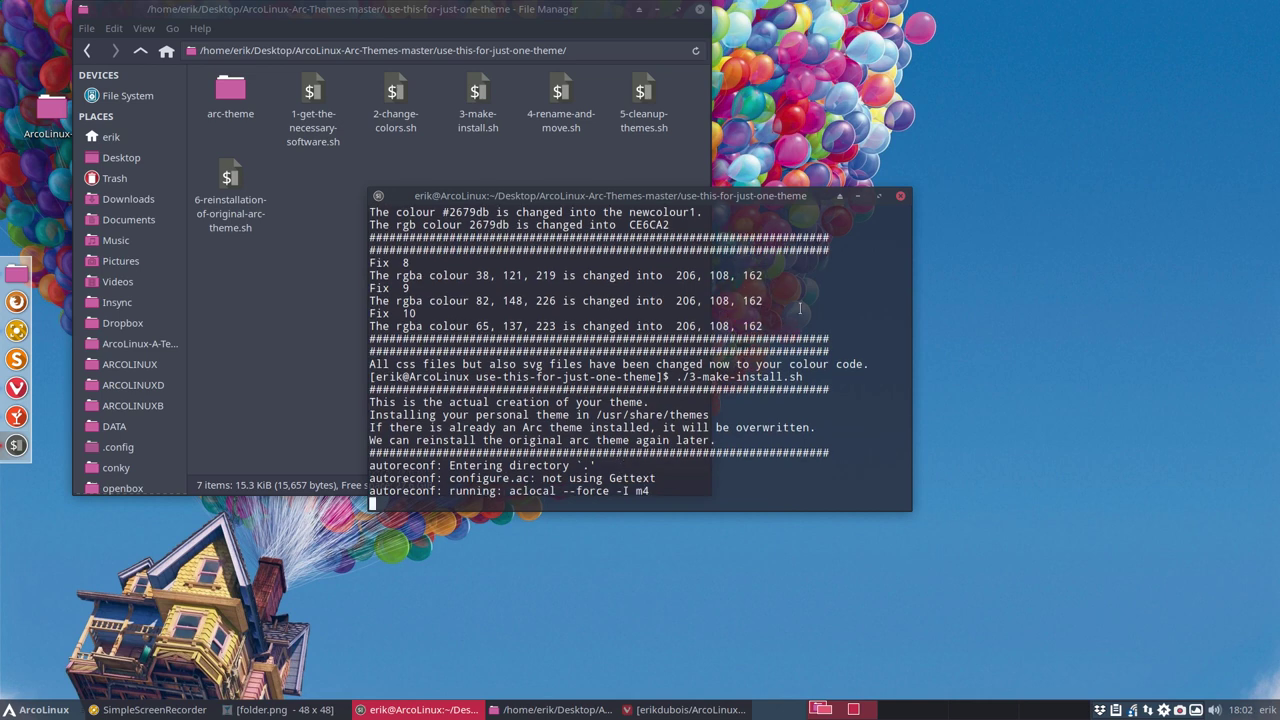
drag(719, 190, 1066, 164)
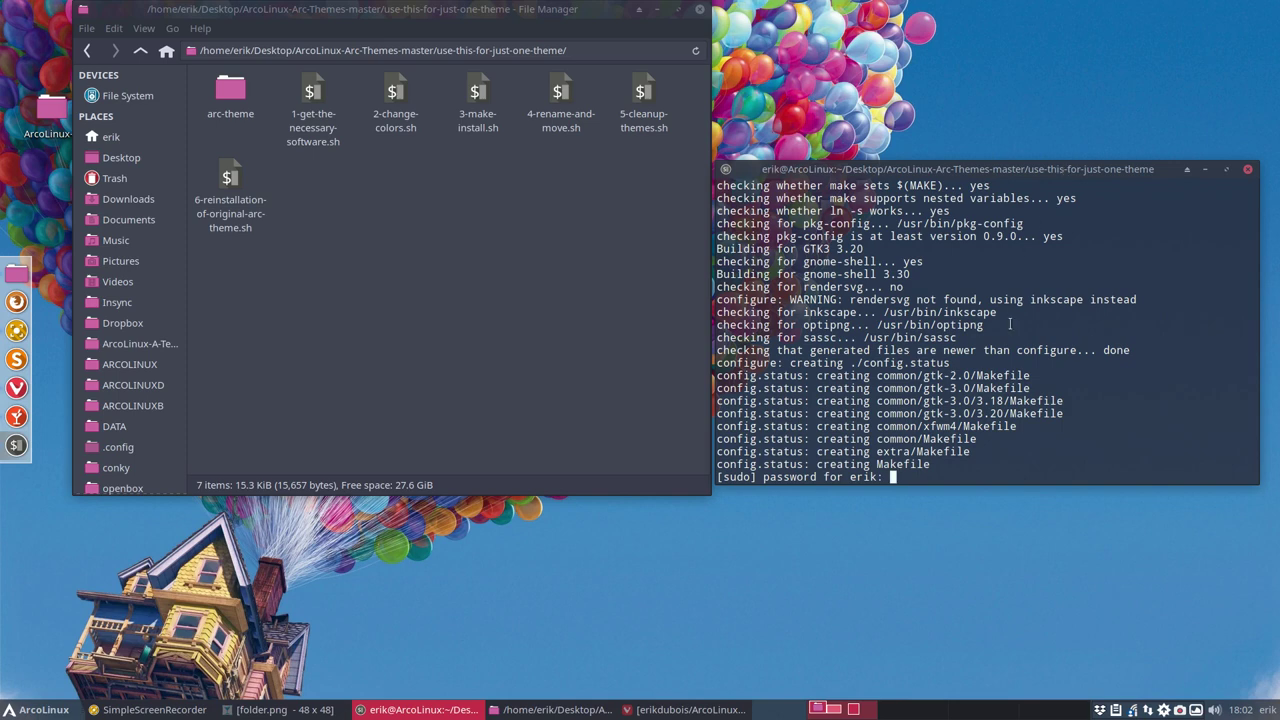
key(Return)
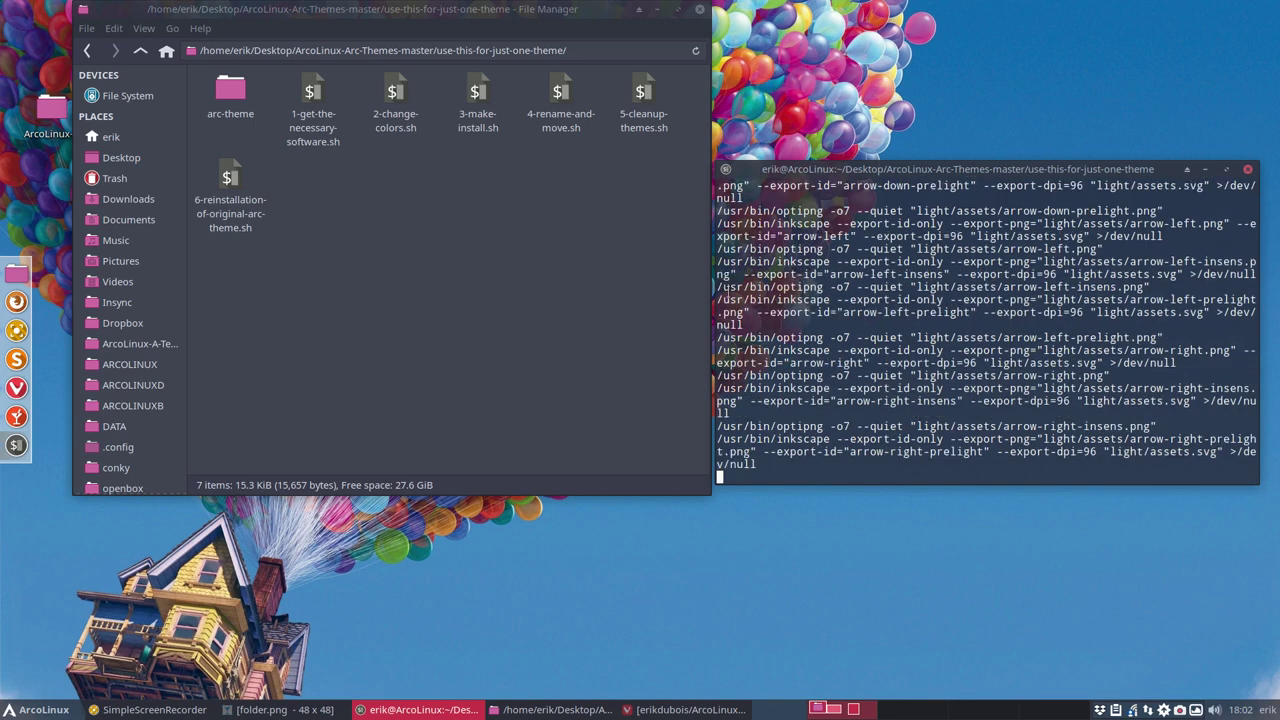
Open 3-make-install.sh in Atom, examine its autogen.sh --prefix=/usr and sudo make install lines, and minimize the editor.
click(505, 233)
click(478, 118)
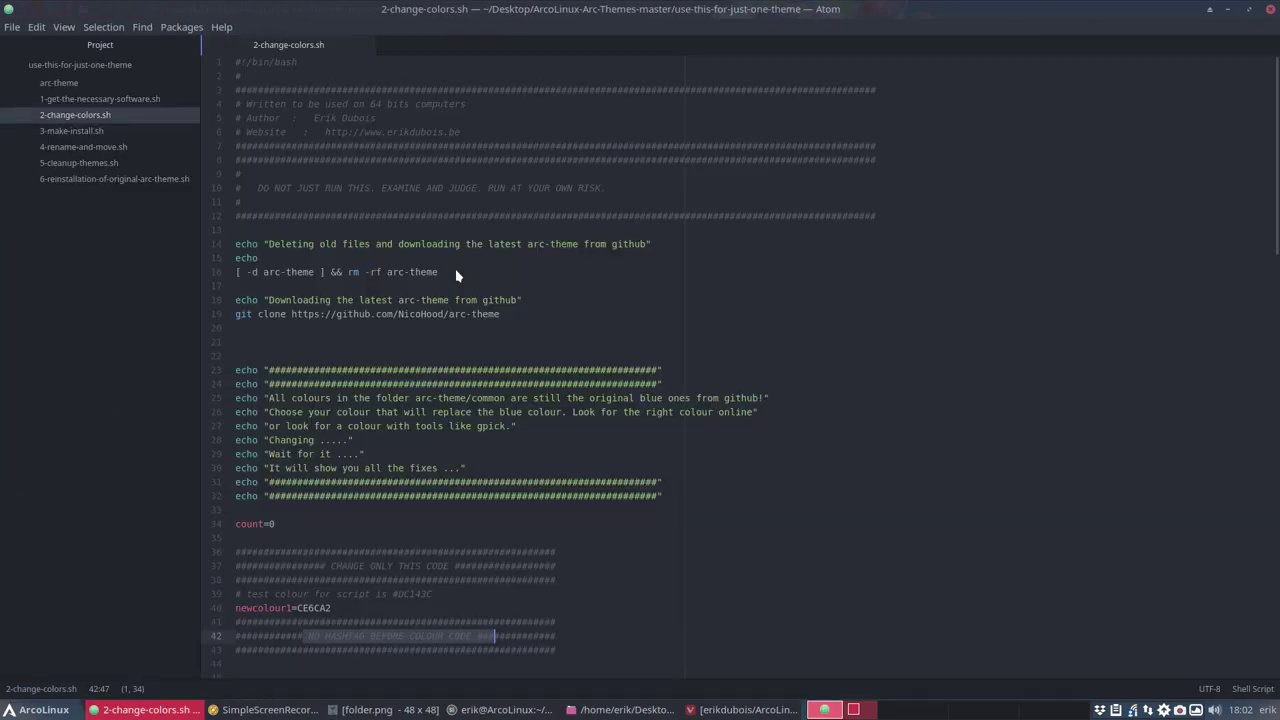
drag(235, 356, 350, 356)
click(370, 356)
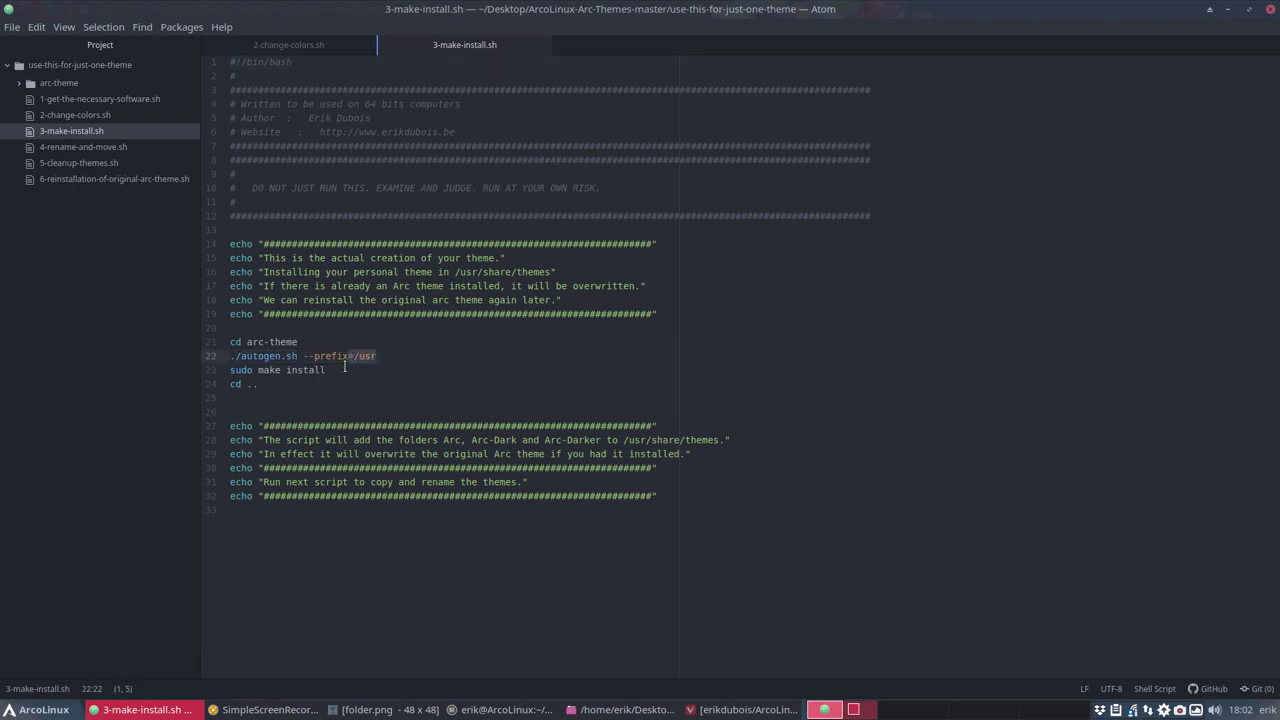
click(337, 370)
drag(337, 370, 233, 368)
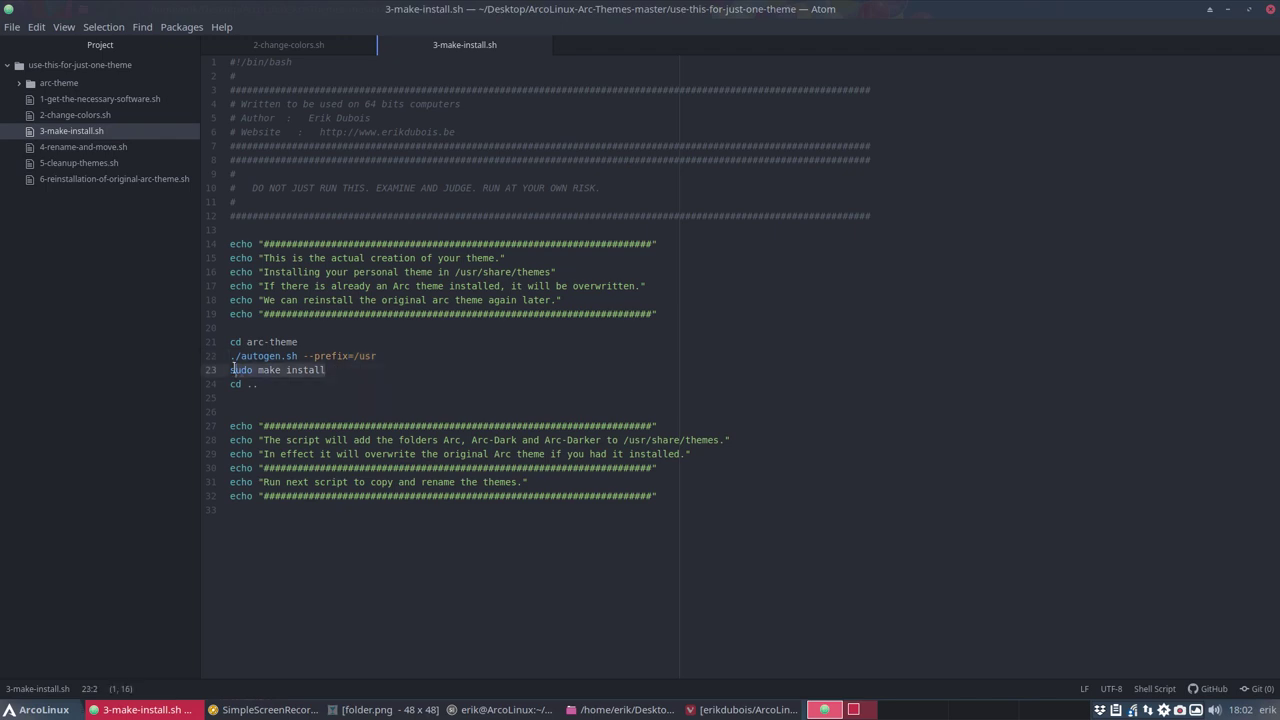
click(1228, 9)
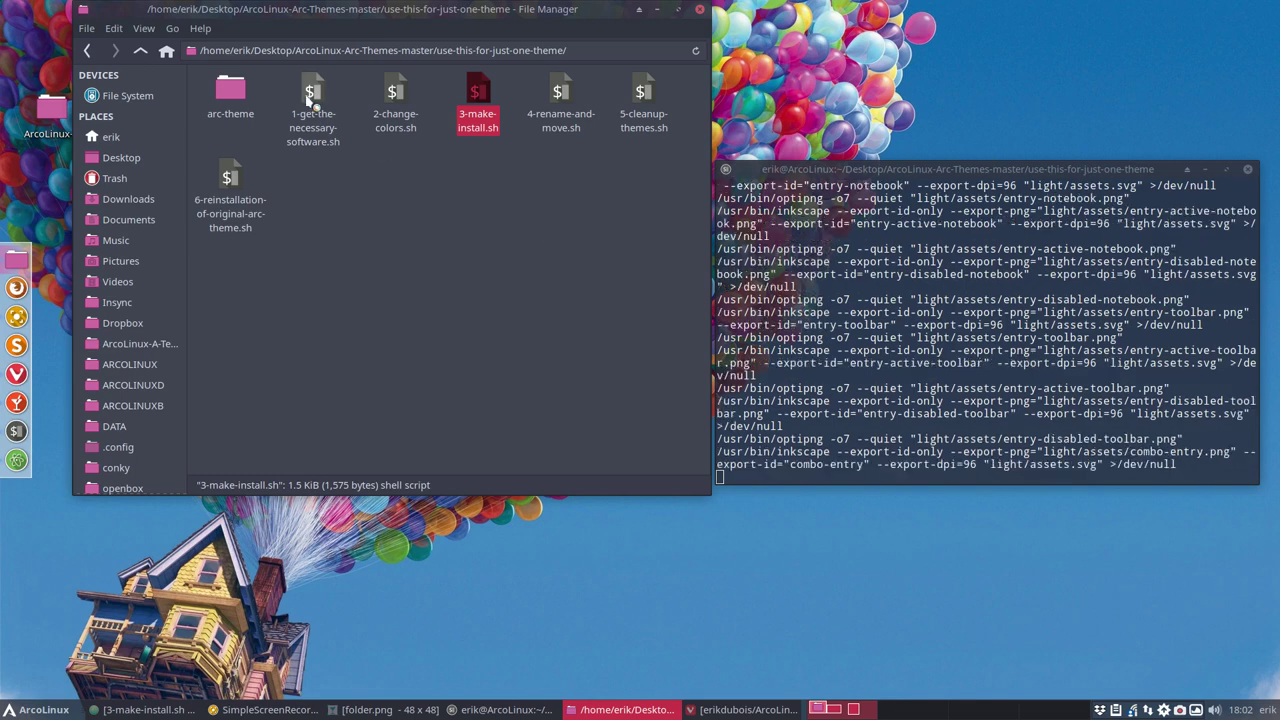
Look through arc-theme's common/cinnamon/common-assets/menu folder for the SVG assets and return to the arc-theme folder.
double_click(231, 92)
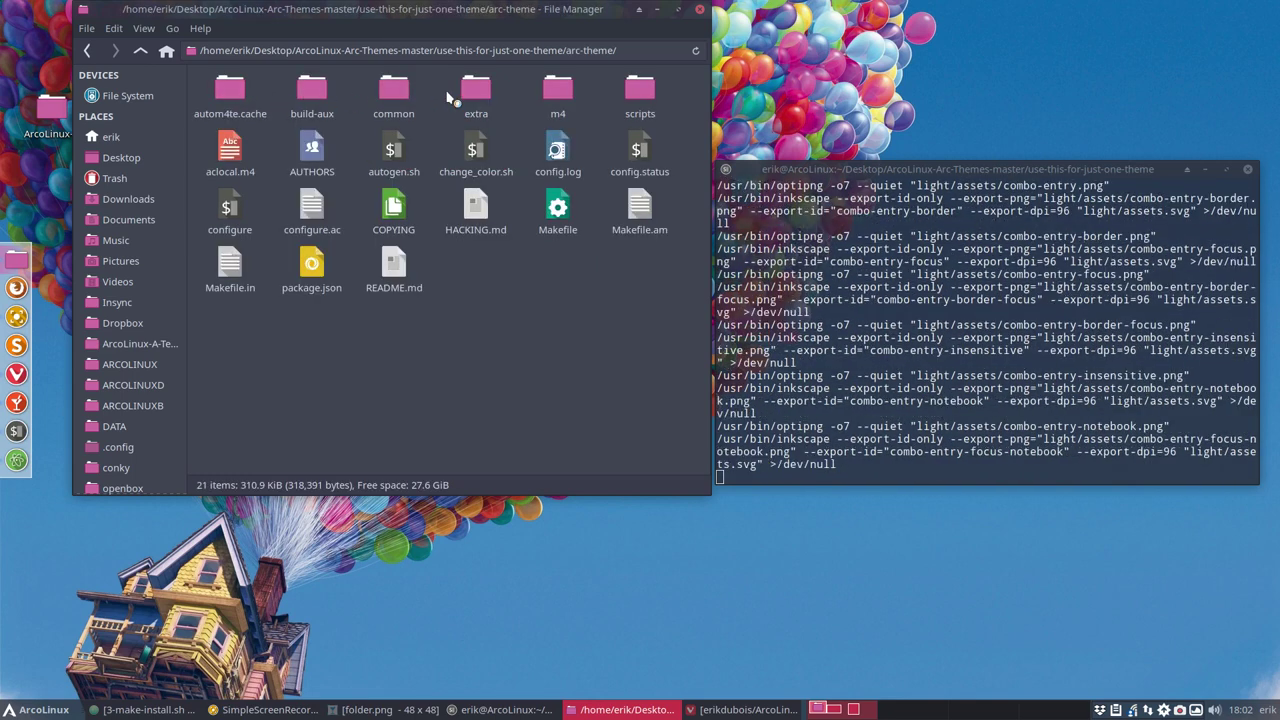
double_click(395, 91)
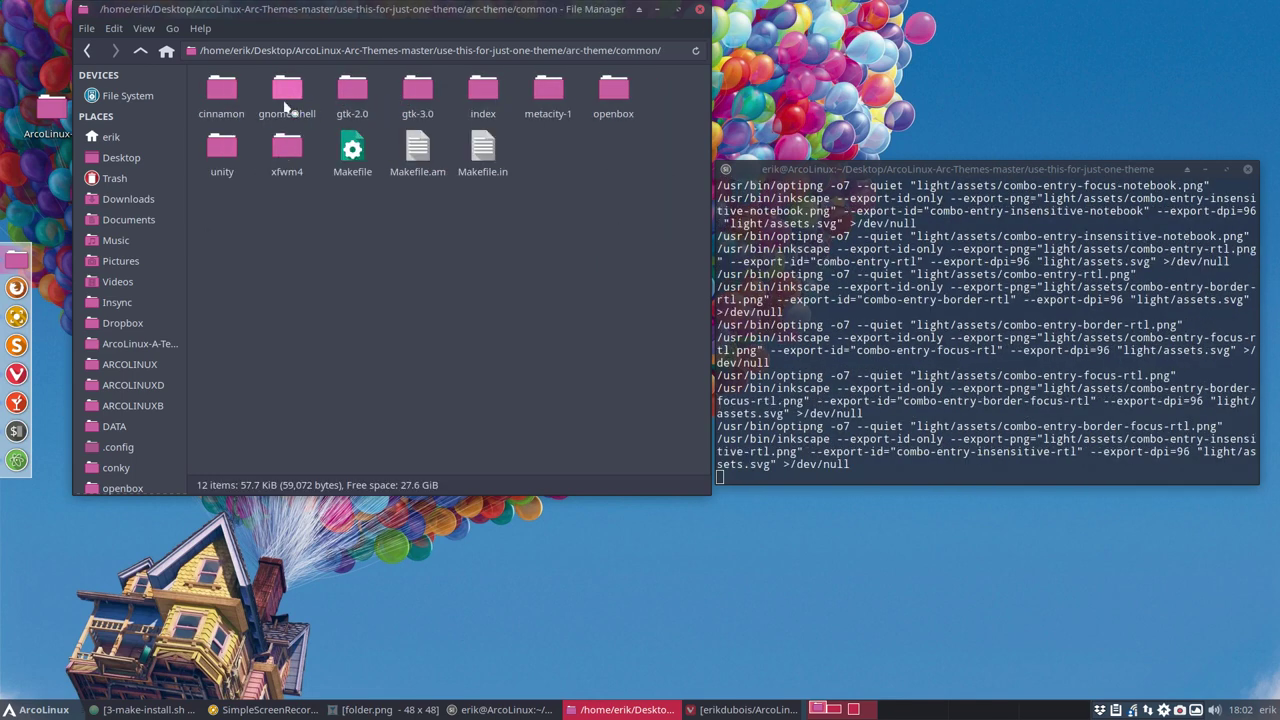
click(227, 95)
double_click(222, 92)
double_click(222, 92)
double_click(222, 92)
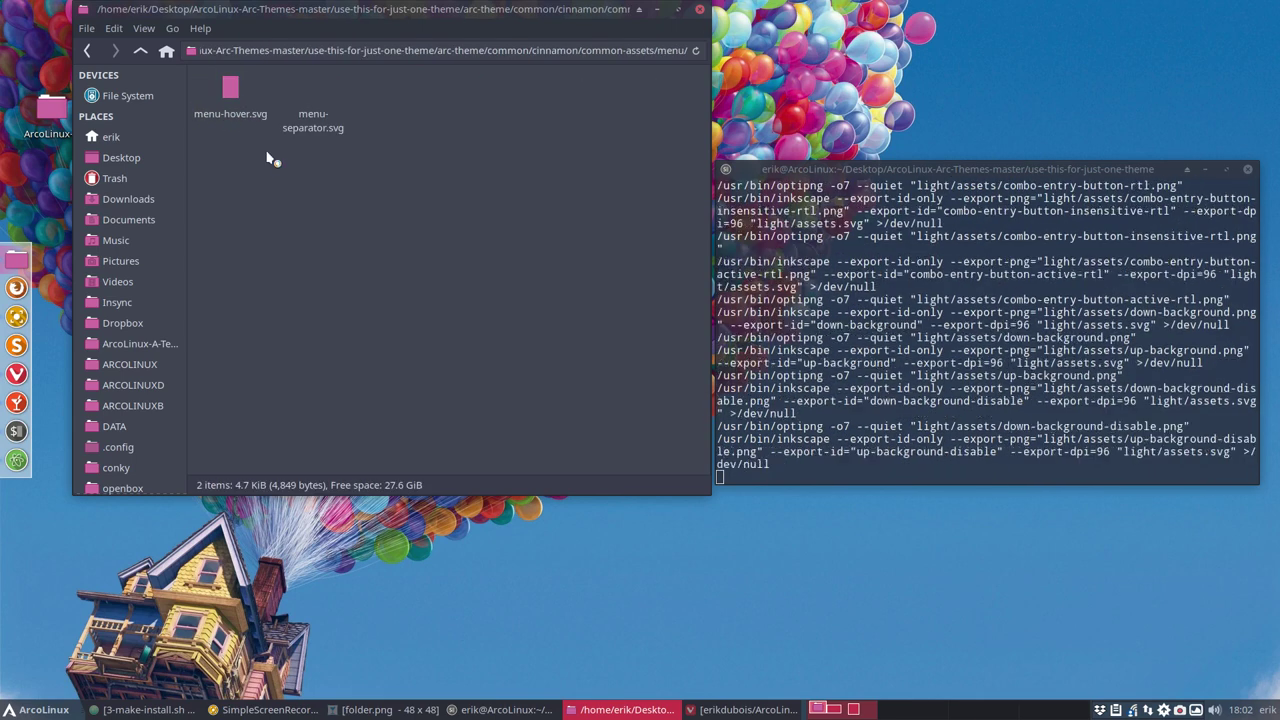
click(140, 51)
click(140, 51)
click(140, 51)
click(140, 51)
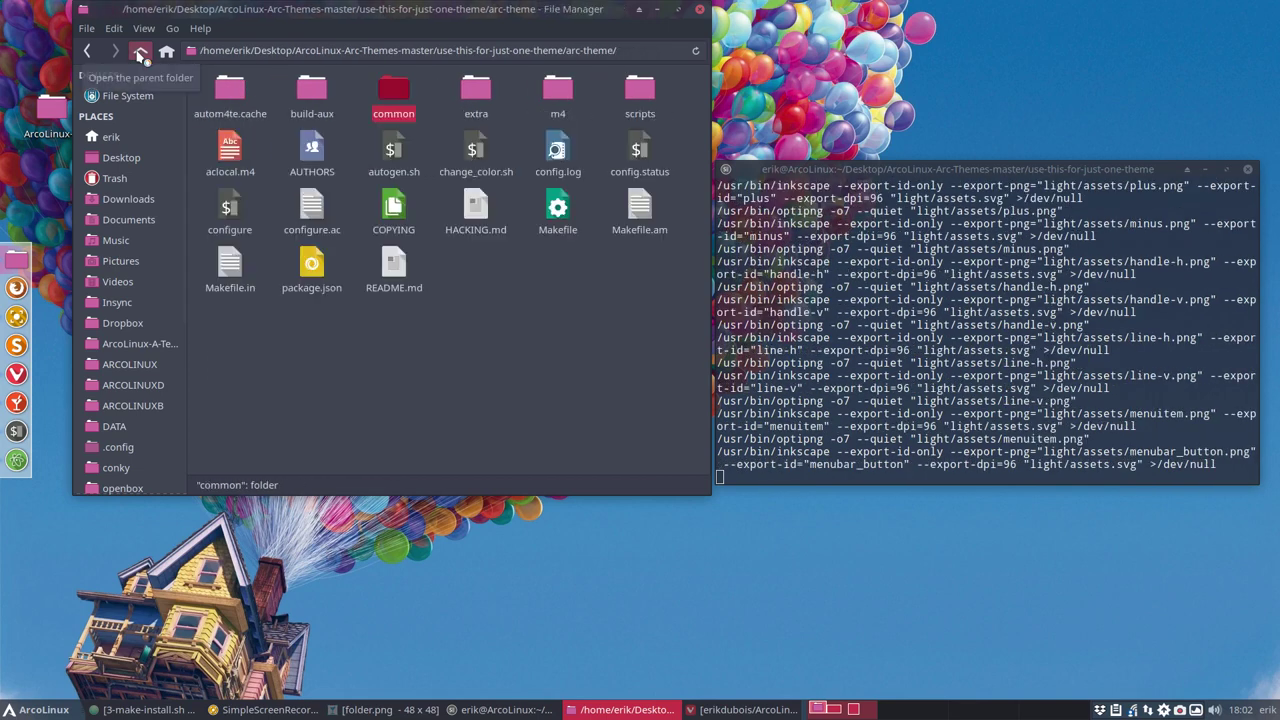